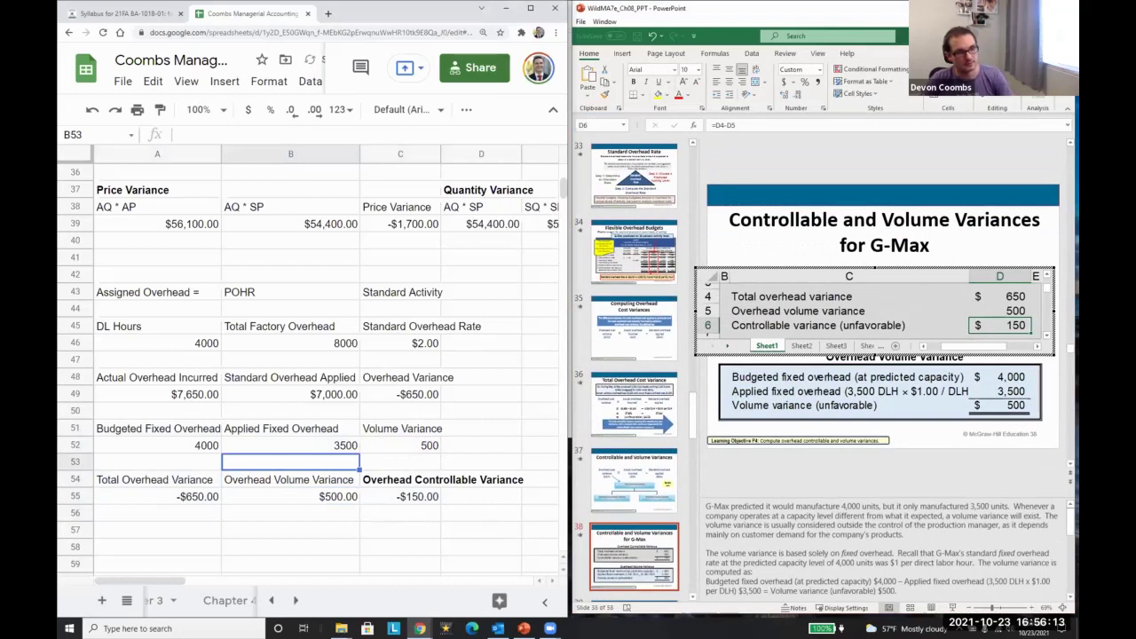
Review the G-Max overhead variance tables on slide 38 and go back to the Controllable and Volume Variances slide
{"action": "left_click", "coordinate": [886, 239]}
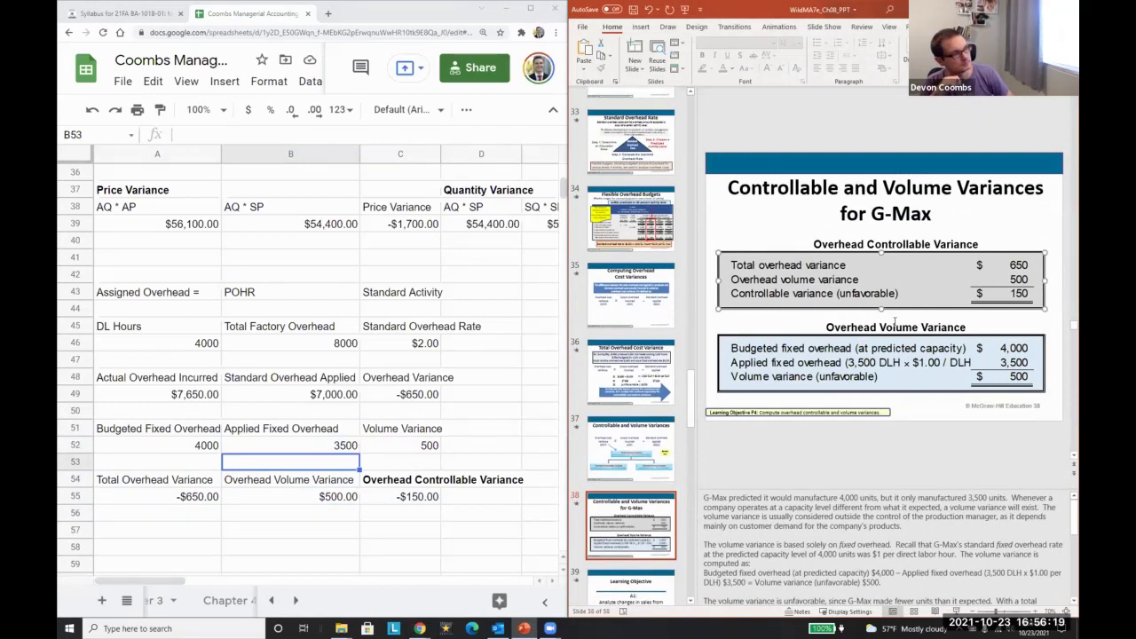
{"action": "left_click_drag", "start_coordinate": [827, 328], "coordinate": [1035, 331]}
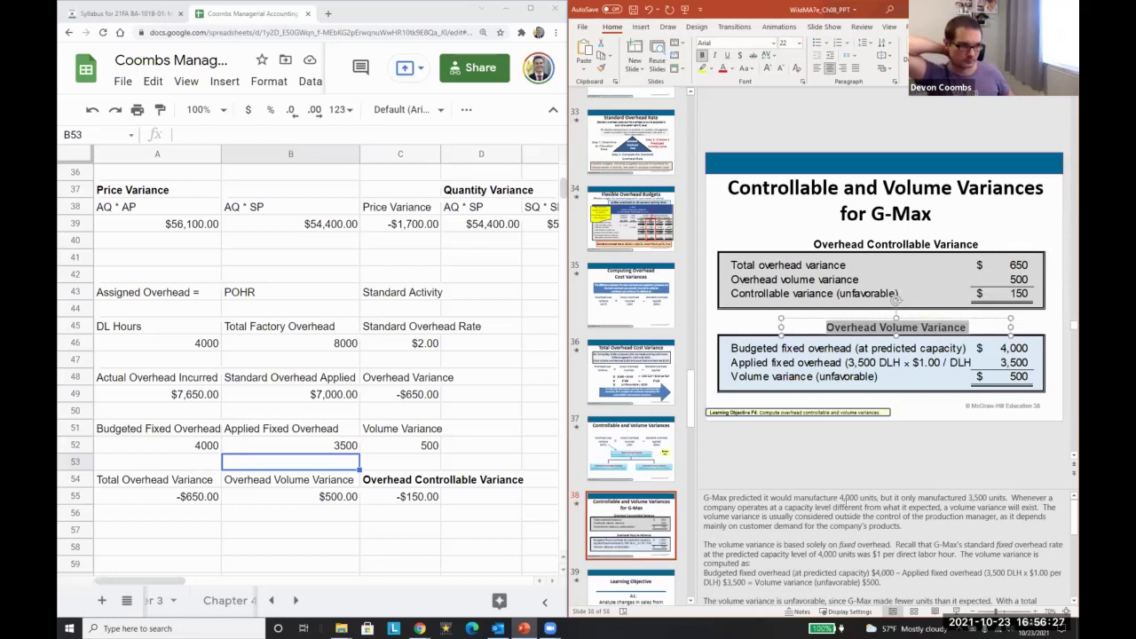
{"action": "scroll", "coordinate": [625, 435], "scroll_direction": "down", "scroll_amount": 2}
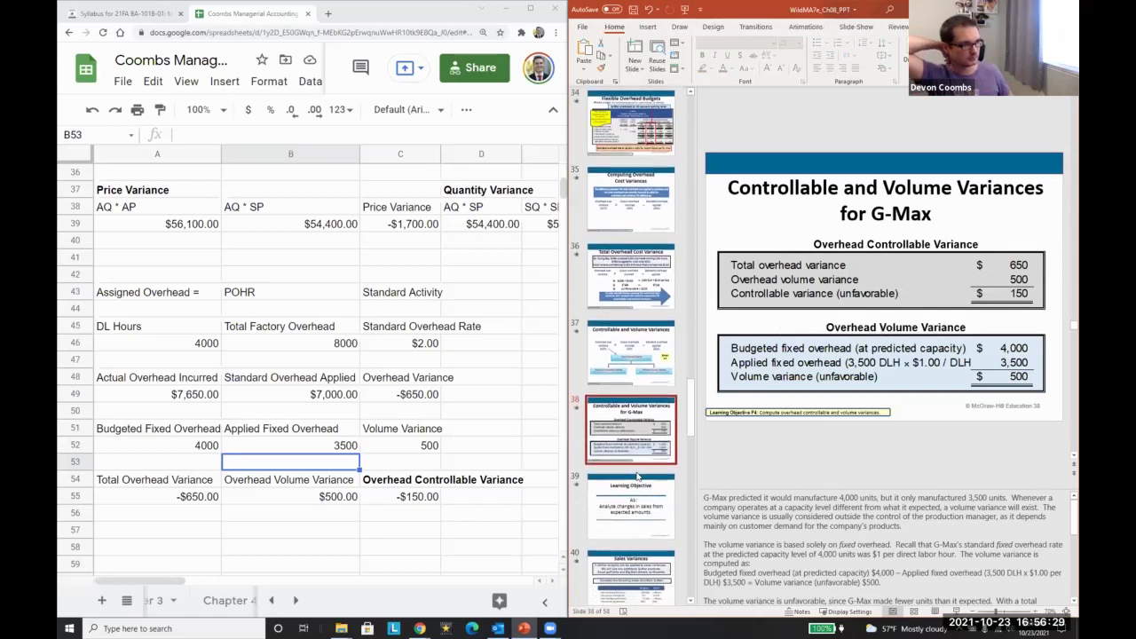
{"action": "scroll", "coordinate": [626, 404], "scroll_direction": "down", "scroll_amount": 3}
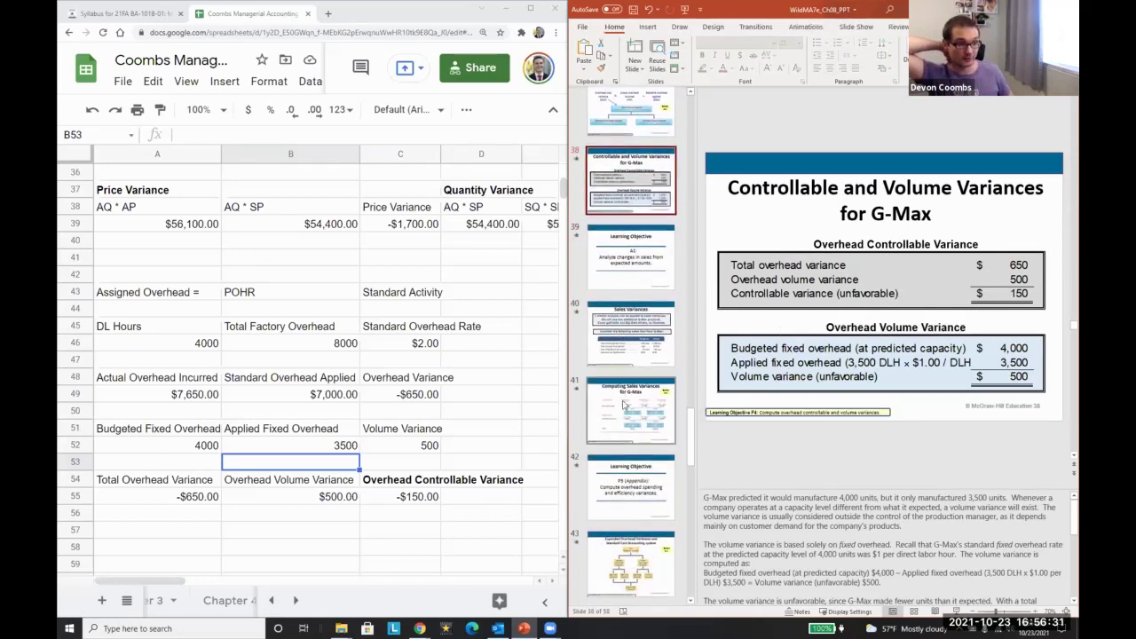
{"action": "scroll", "coordinate": [626, 403], "scroll_direction": "up", "scroll_amount": 3}
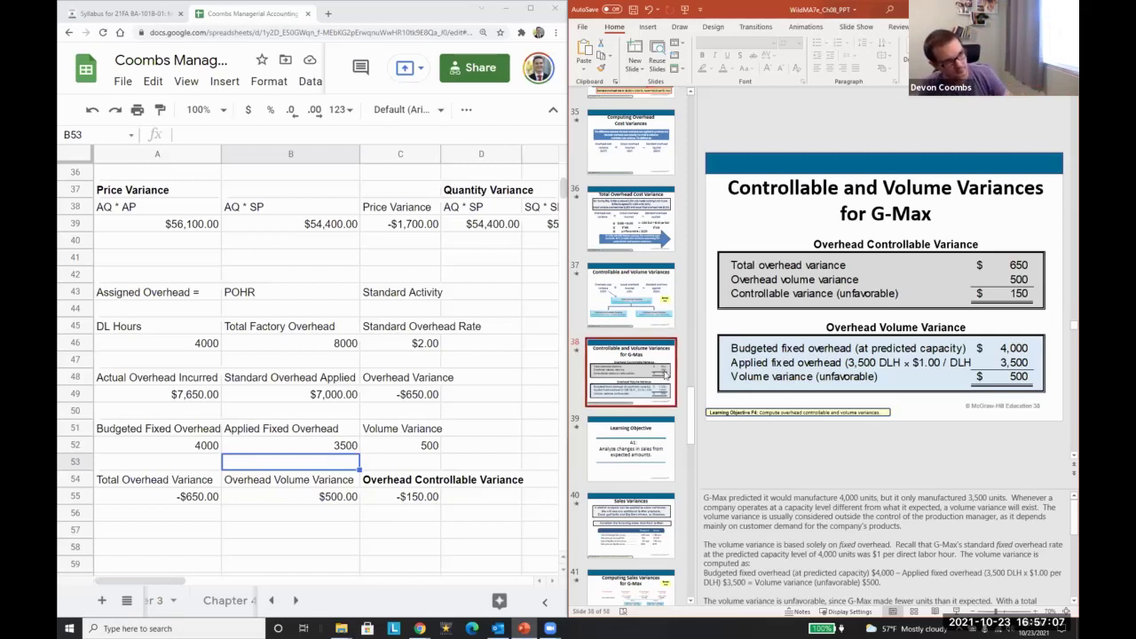
{"action": "scroll", "coordinate": [664, 377], "scroll_direction": "up", "scroll_amount": 2}
{"action": "left_click", "coordinate": [656, 428]}
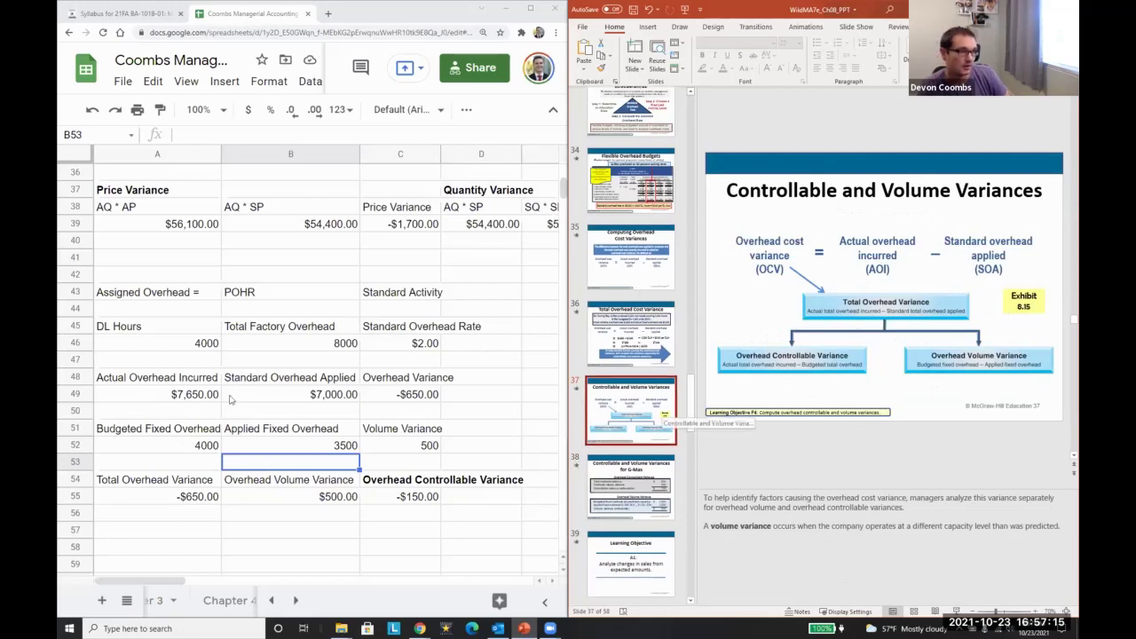
Examine the volume variance and overhead controllable variance calculations in rows 51 to 55 of the spreadsheet
{"action": "left_click", "coordinate": [399, 497]}
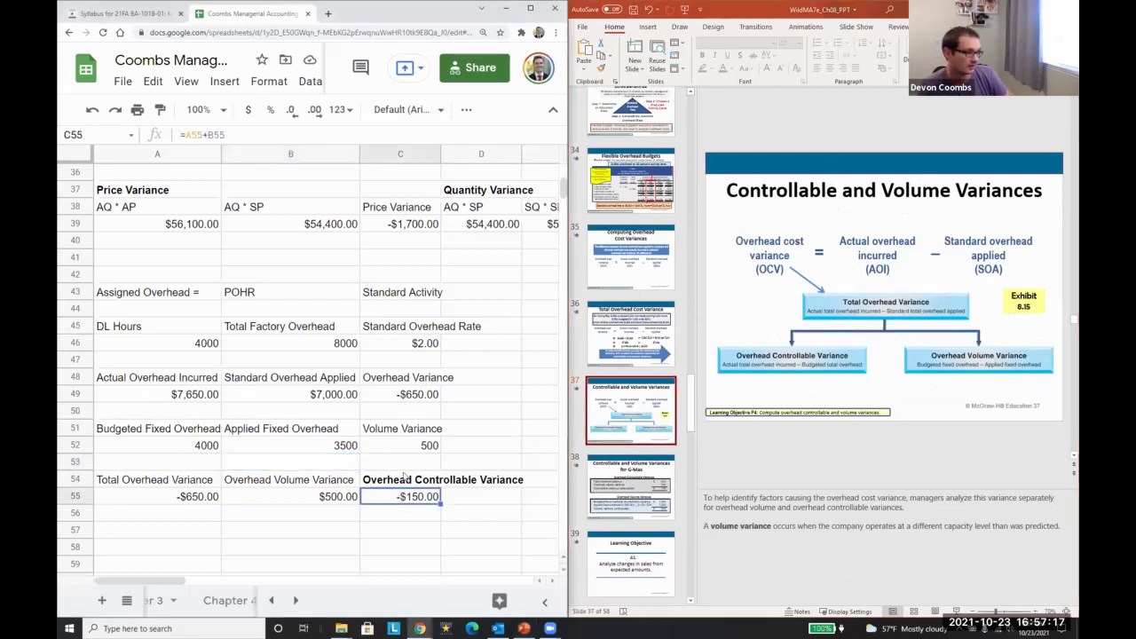
{"action": "left_click_drag", "start_coordinate": [158, 433], "coordinate": [417, 450]}
{"action": "left_click", "coordinate": [415, 429]}
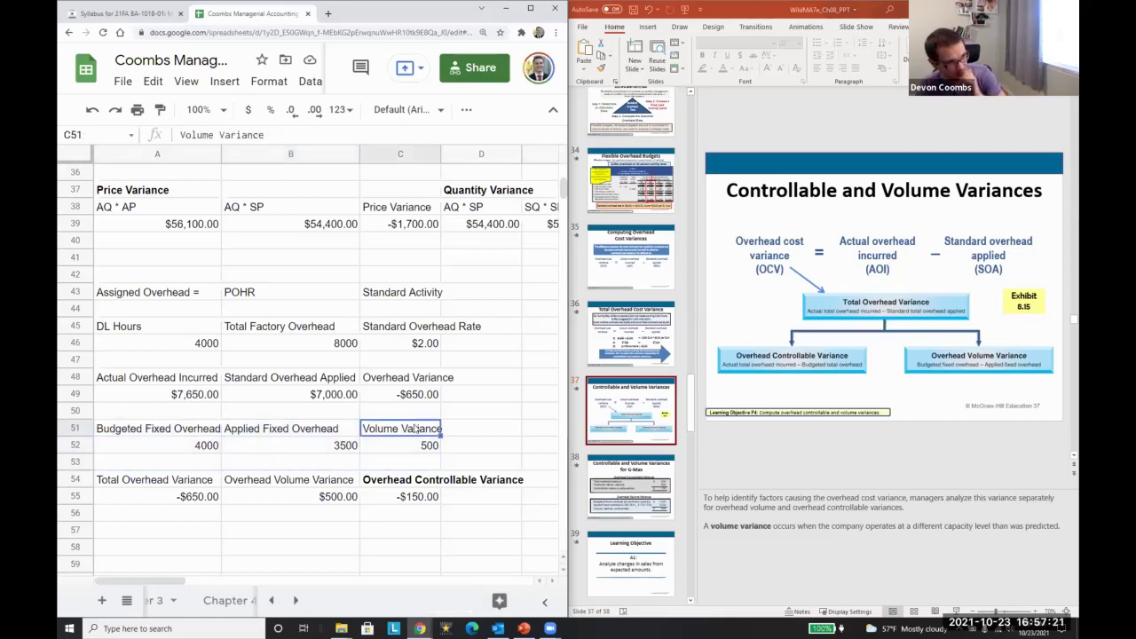
{"action": "left_click_drag", "start_coordinate": [146, 487], "coordinate": [293, 462]}
{"action": "left_click_drag", "start_coordinate": [371, 464], "coordinate": [416, 484]}
{"action": "left_click_drag", "start_coordinate": [448, 531], "coordinate": [449, 531]}
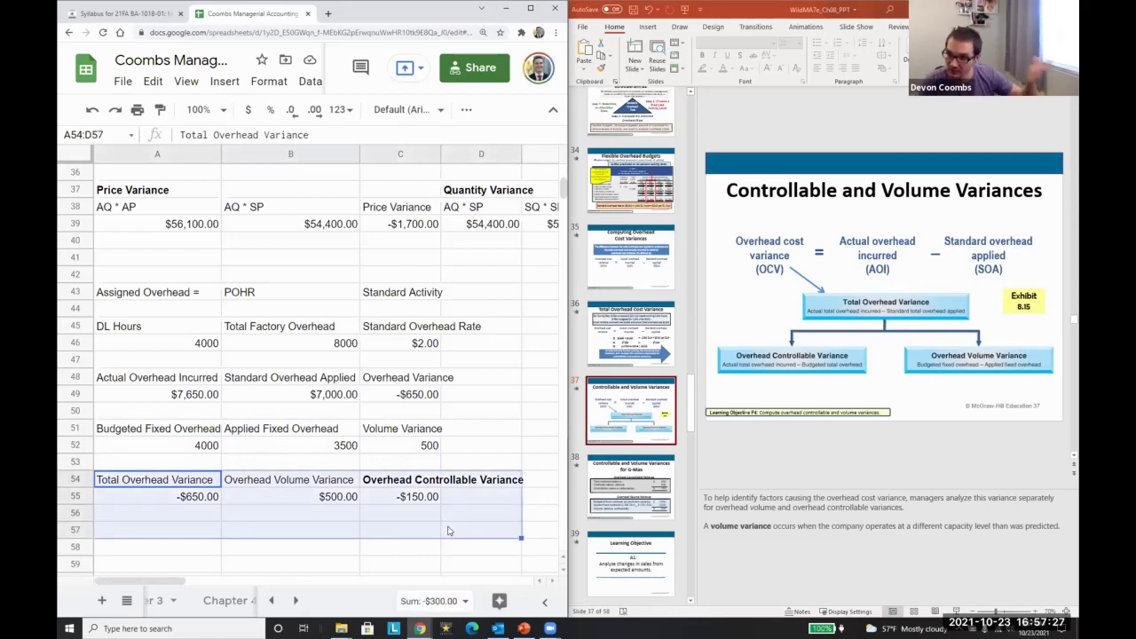
{"action": "left_click", "coordinate": [403, 509]}
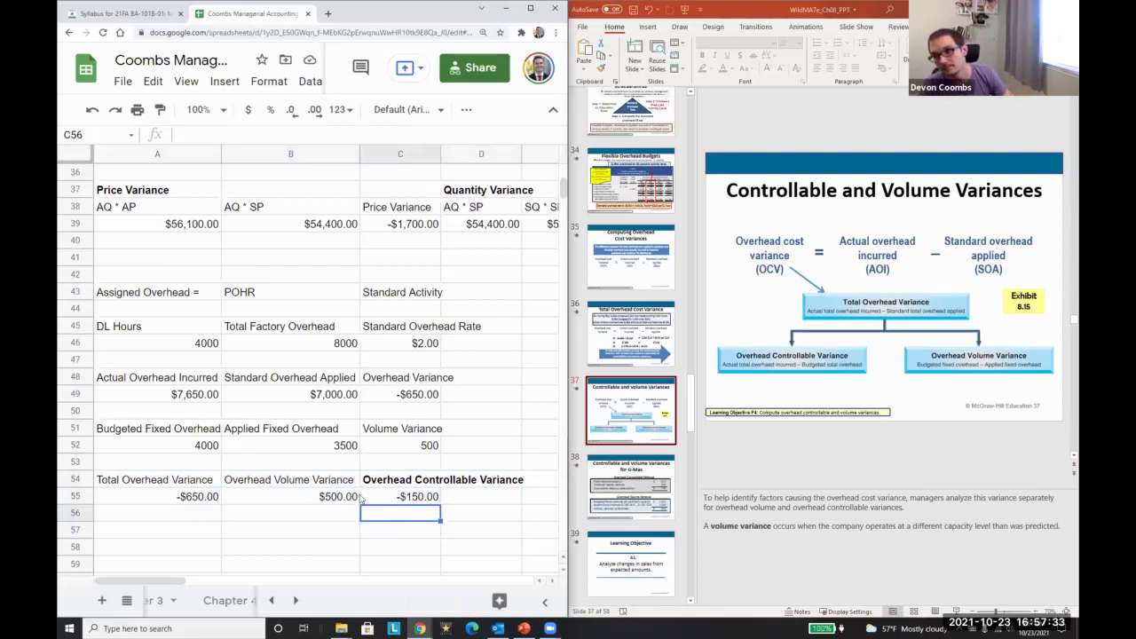
{"action": "scroll", "coordinate": [360, 498], "scroll_direction": "down", "scroll_amount": 1}
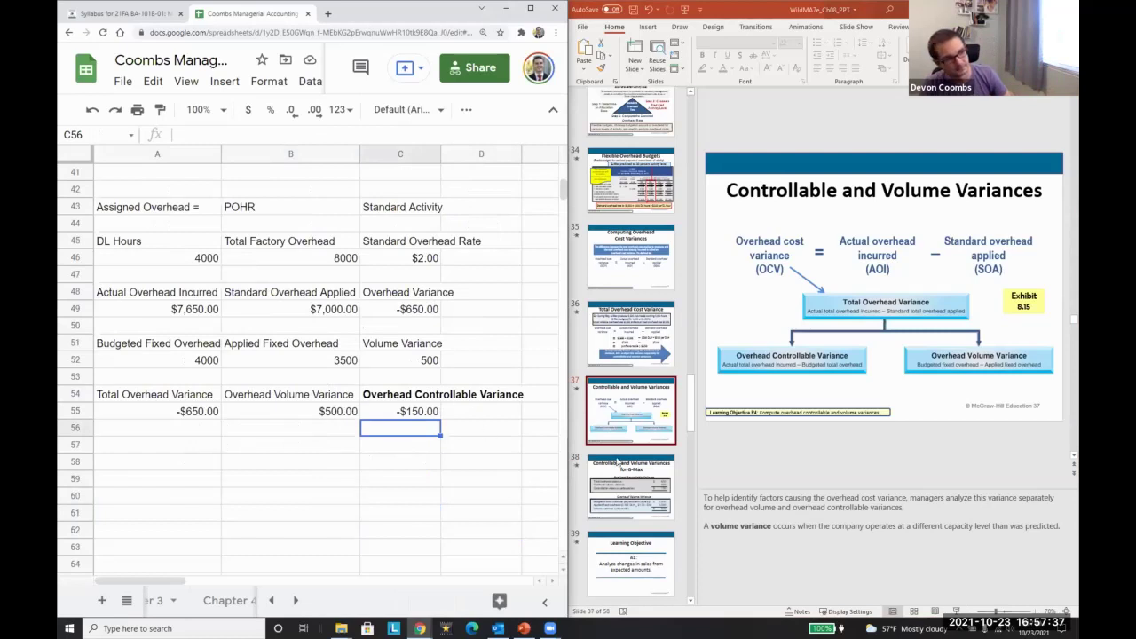
Look through slides 39 to 41 in the presentation and return to the Sales Variances slide 40
{"action": "scroll", "coordinate": [617, 461], "scroll_direction": "down", "scroll_amount": 1}
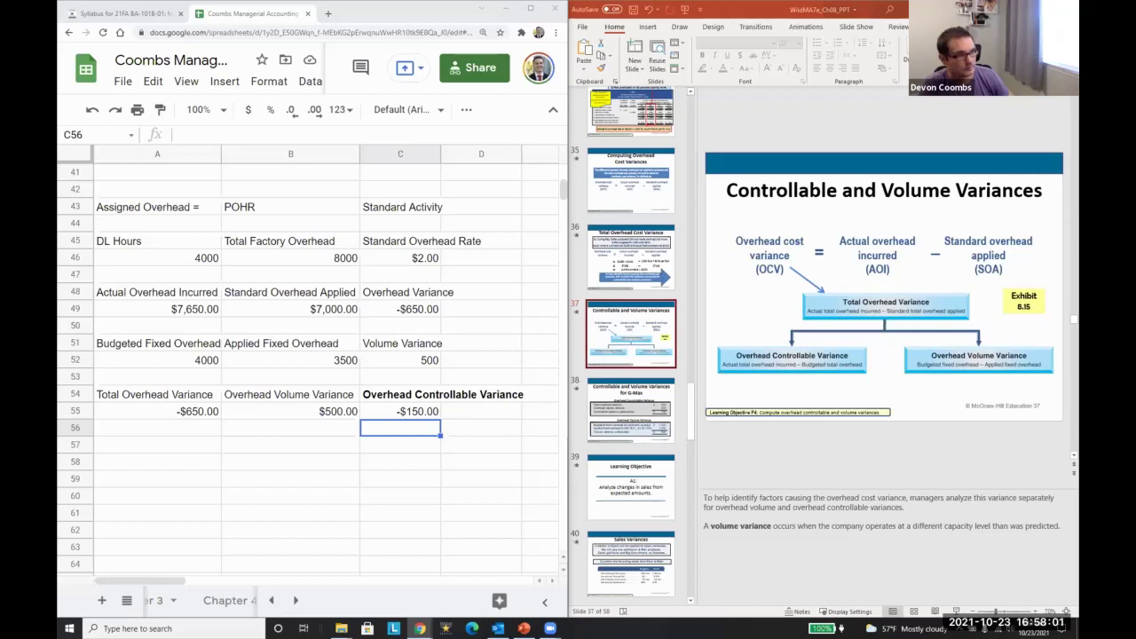
{"action": "scroll", "coordinate": [582, 486], "scroll_direction": "down", "scroll_amount": 3}
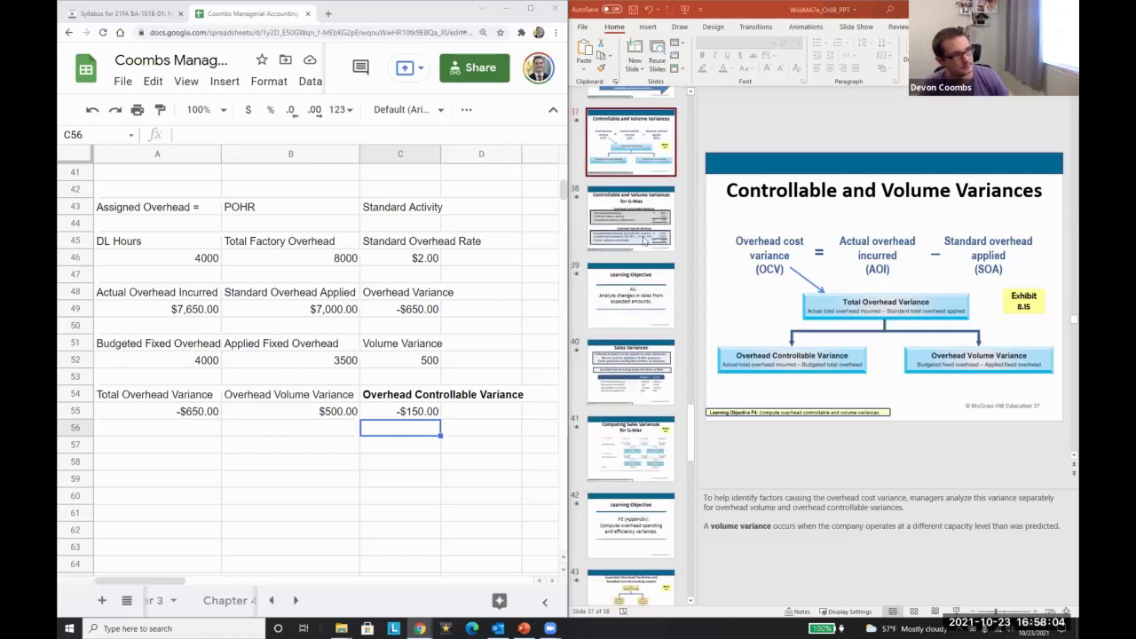
{"action": "left_click", "coordinate": [644, 297]}
{"action": "scroll", "coordinate": [664, 355], "scroll_direction": "up", "scroll_amount": 3}
{"action": "scroll", "coordinate": [661, 355], "scroll_direction": "down", "scroll_amount": 3}
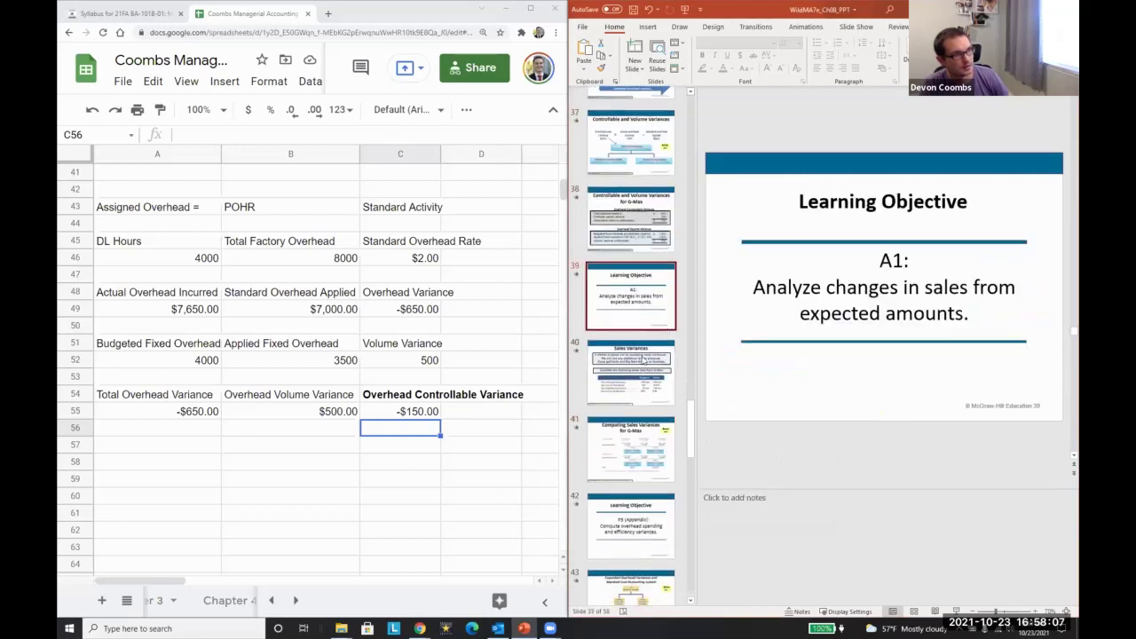
{"action": "left_click", "coordinate": [655, 380]}
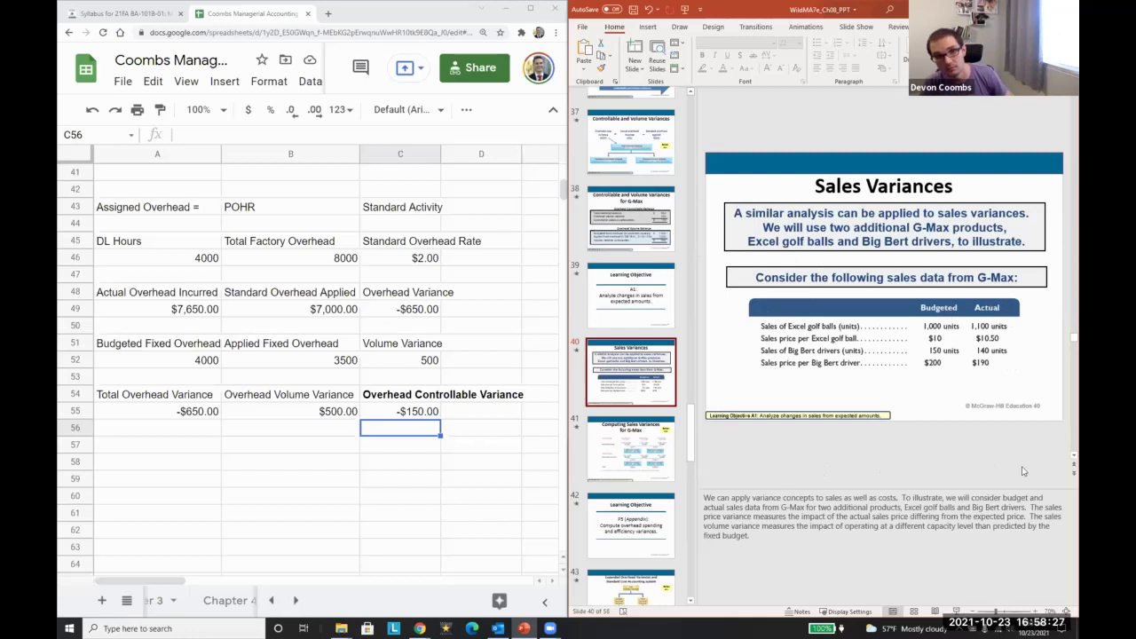
{"action": "left_click", "coordinate": [626, 458]}
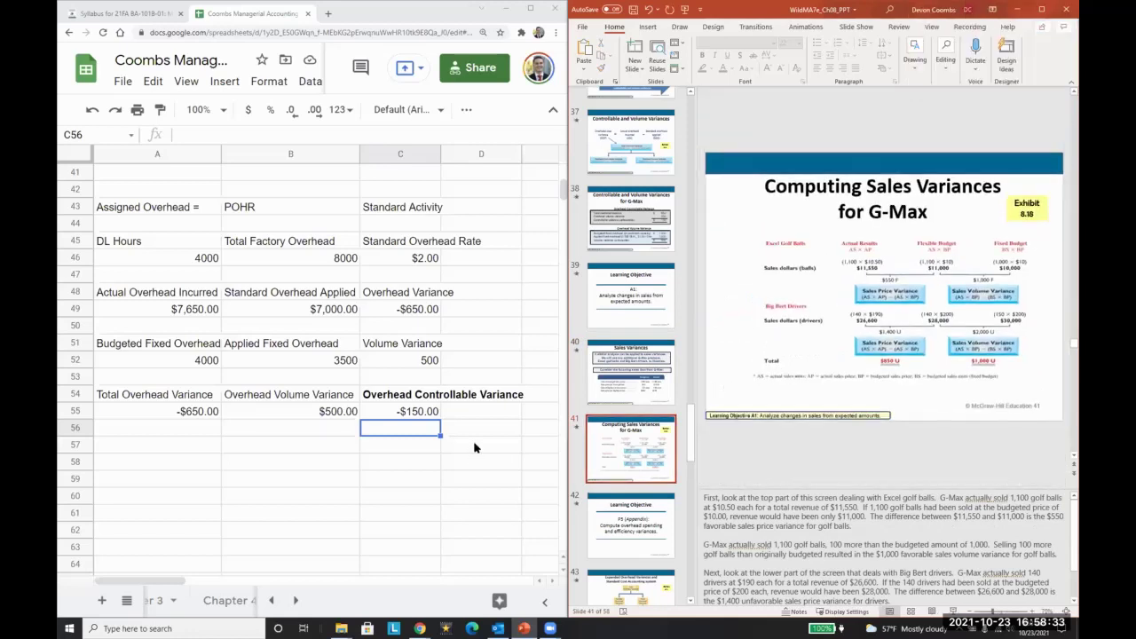
{"action": "left_click", "coordinate": [655, 359]}
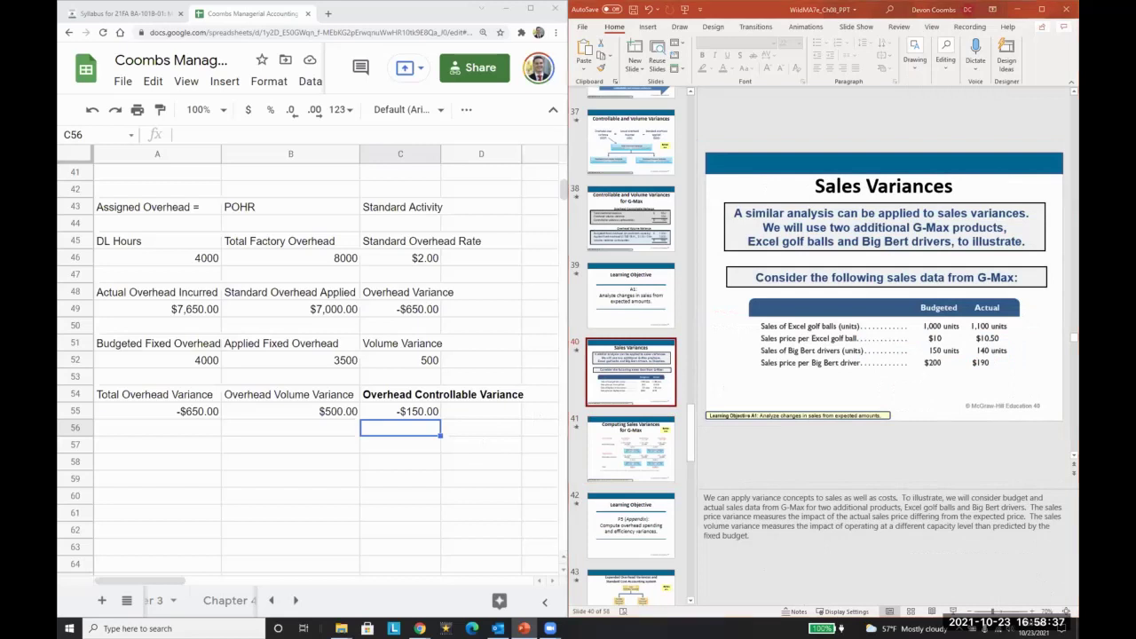
Enter the heading "Sales Variances" in cell A57 of the spreadsheet and make it bold
{"action": "left_click", "coordinate": [218, 451]}
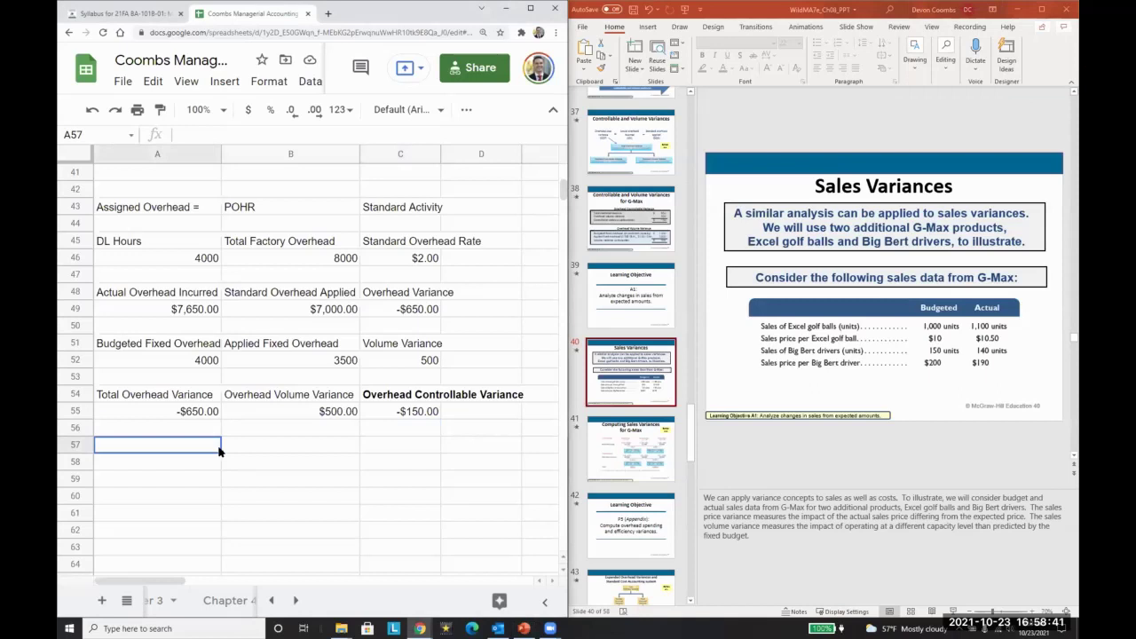
{"action": "type", "text": "Sales Variances"}
{"action": "key", "text": "Return"}
{"action": "left_click", "coordinate": [219, 451]}
{"action": "key", "text": "ctrl+b"}
{"action": "key", "text": "Down"}
{"action": "key", "text": "Down"}
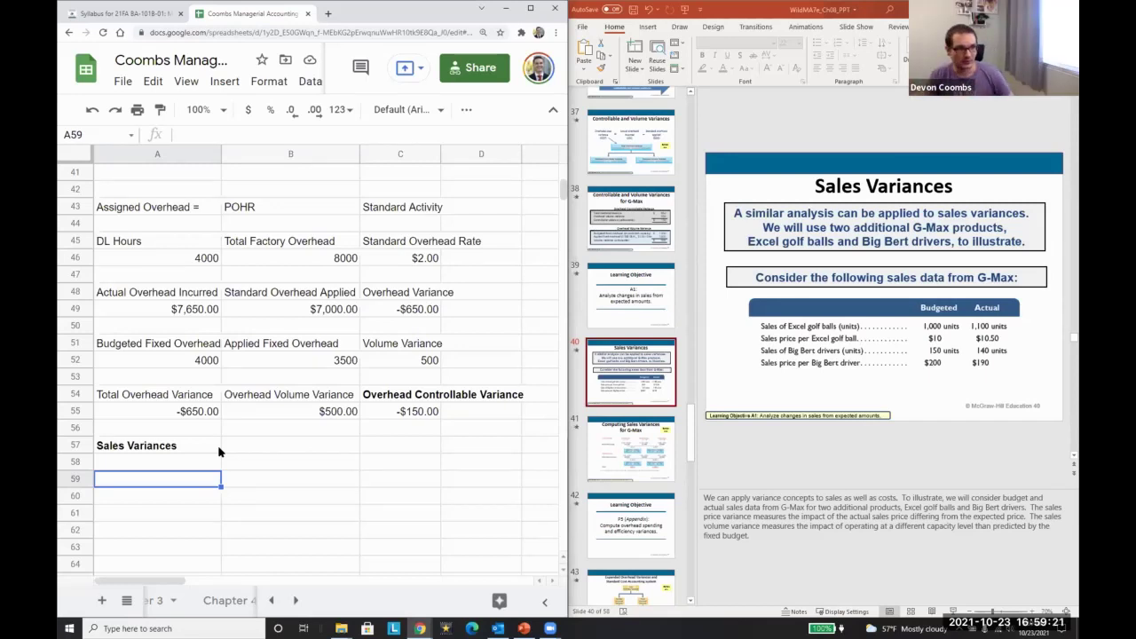
Enter the label "Golf Balls" in cell A58 directly below the Sales Variances heading
{"action": "left_click", "coordinate": [126, 459]}
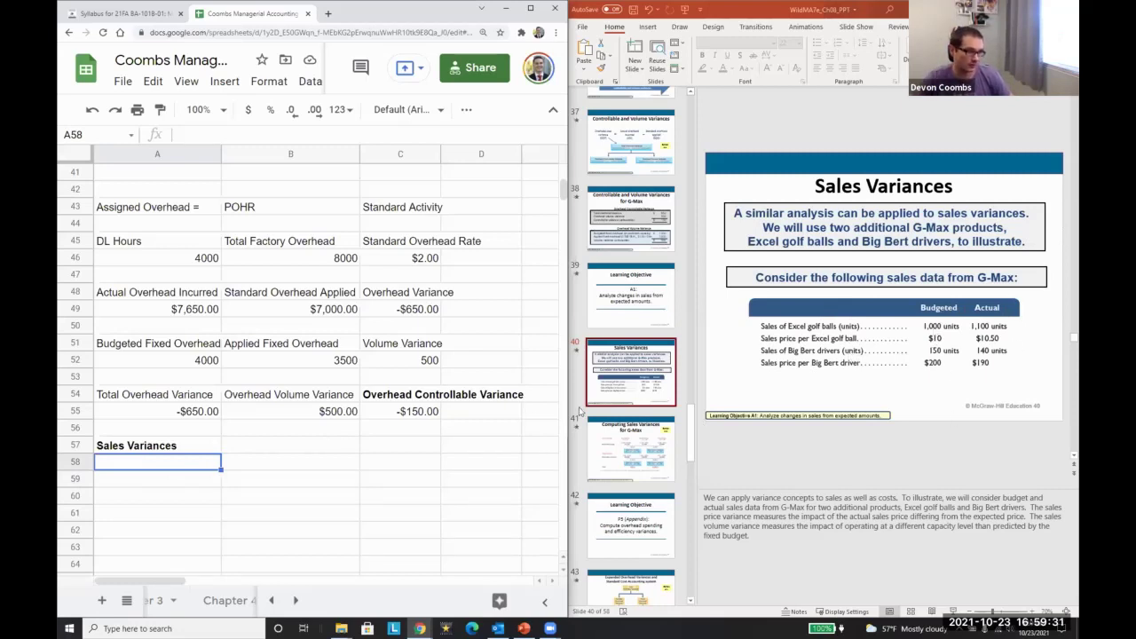
{"action": "key", "text": "Left"}
{"action": "key", "text": "Up"}
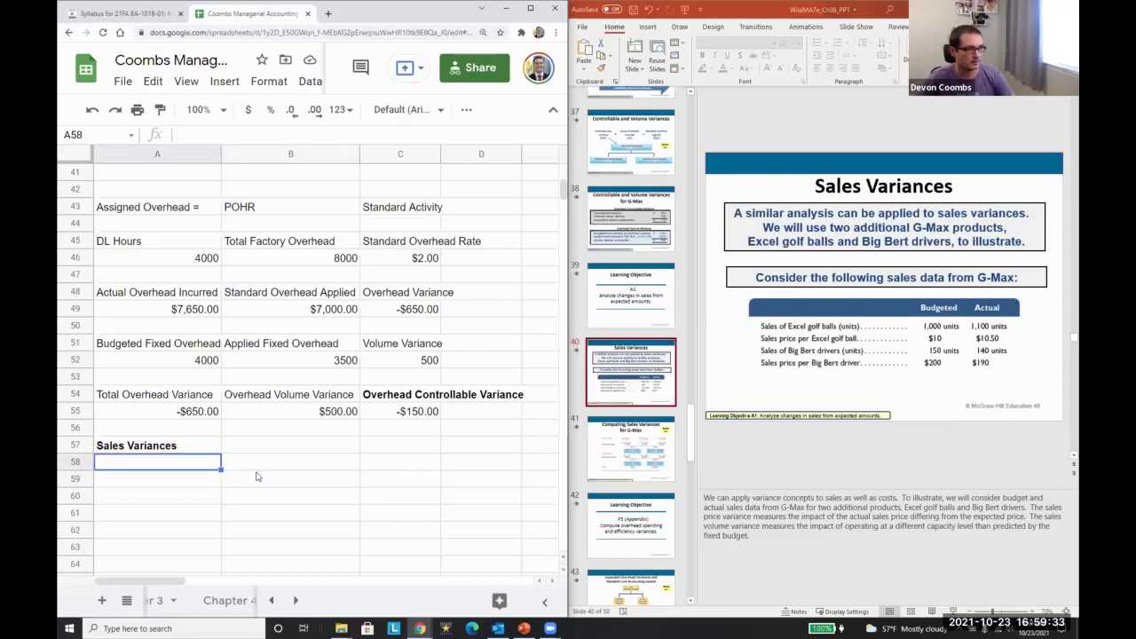
{"action": "type", "text": "Golf Balls"}
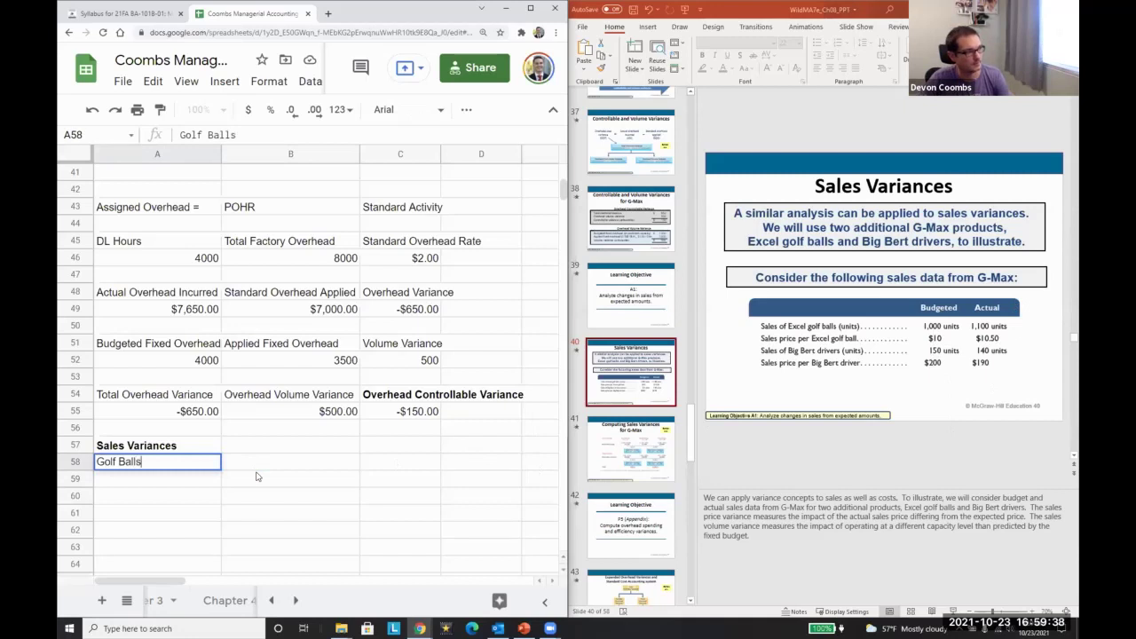
{"action": "key", "text": "Return"}
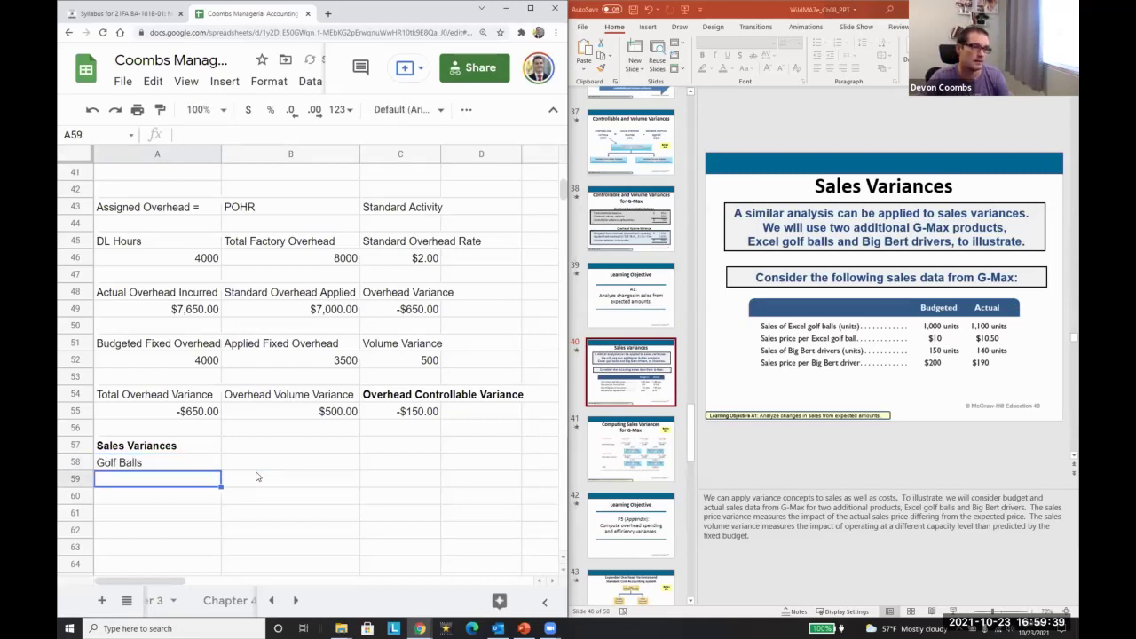
{"action": "type", "text": "Units"}
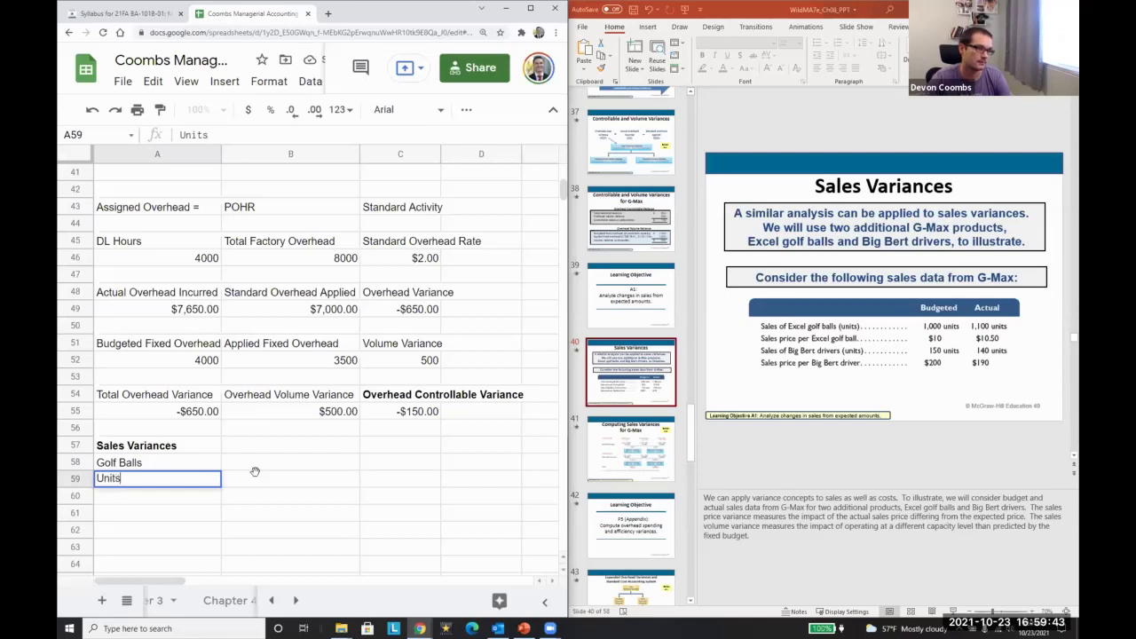
{"action": "key", "text": "Tab"}
{"action": "type", "text": "A"}
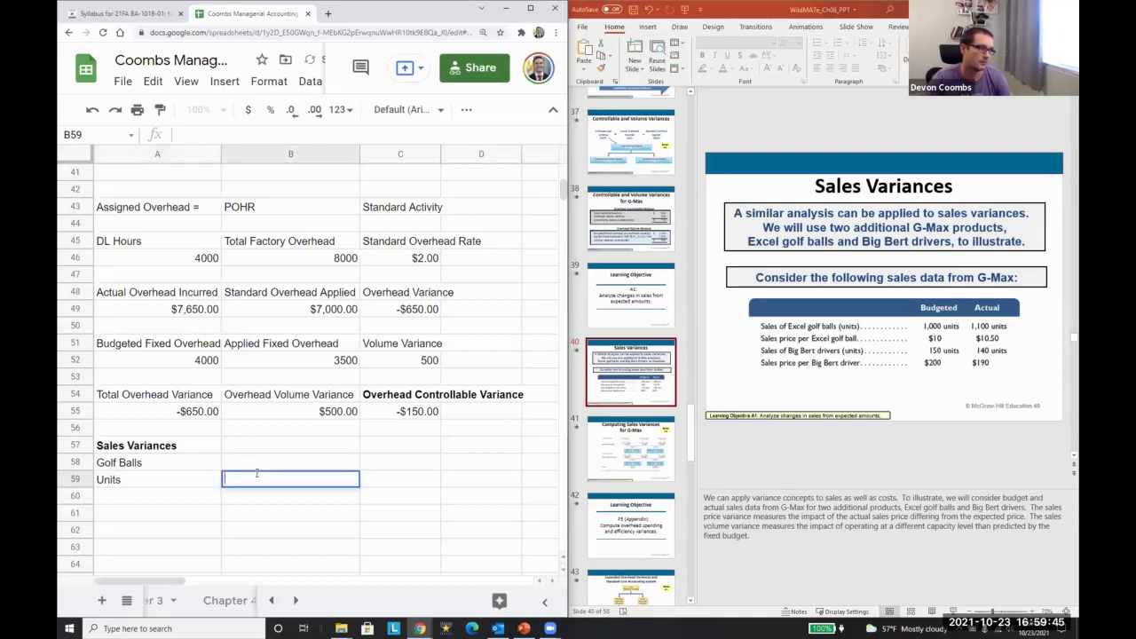
{"action": "key", "text": "Return"}
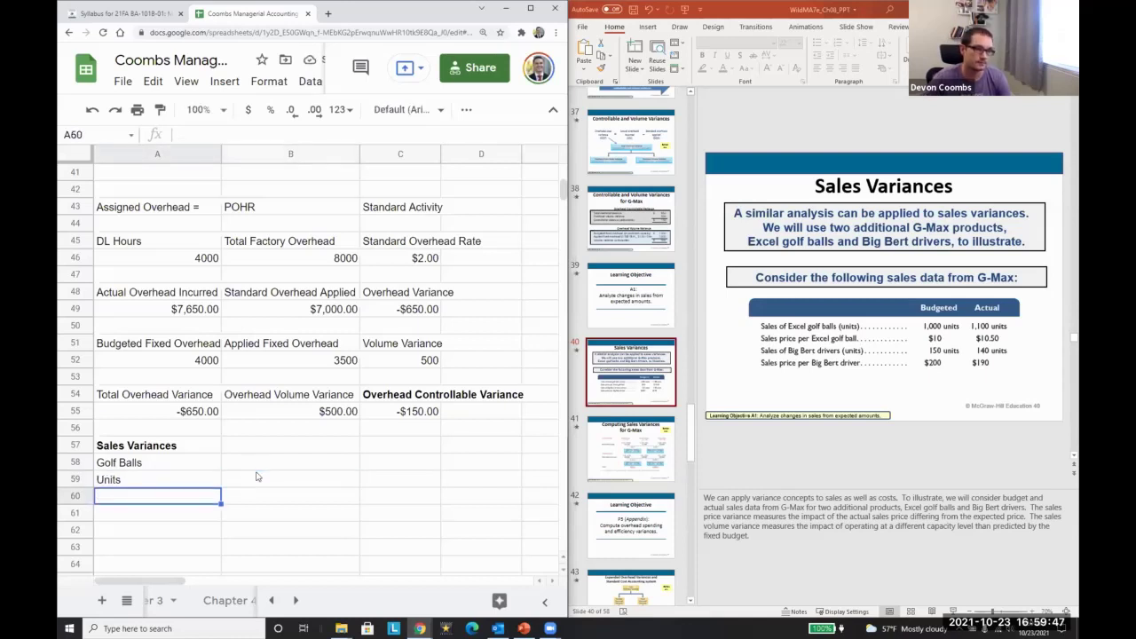
Enter the labels "Budgeted Units" in cell A59 and "Budgeted Actual" in cell B59
{"action": "key", "text": "Up"}
{"action": "type", "text": "Budget"}
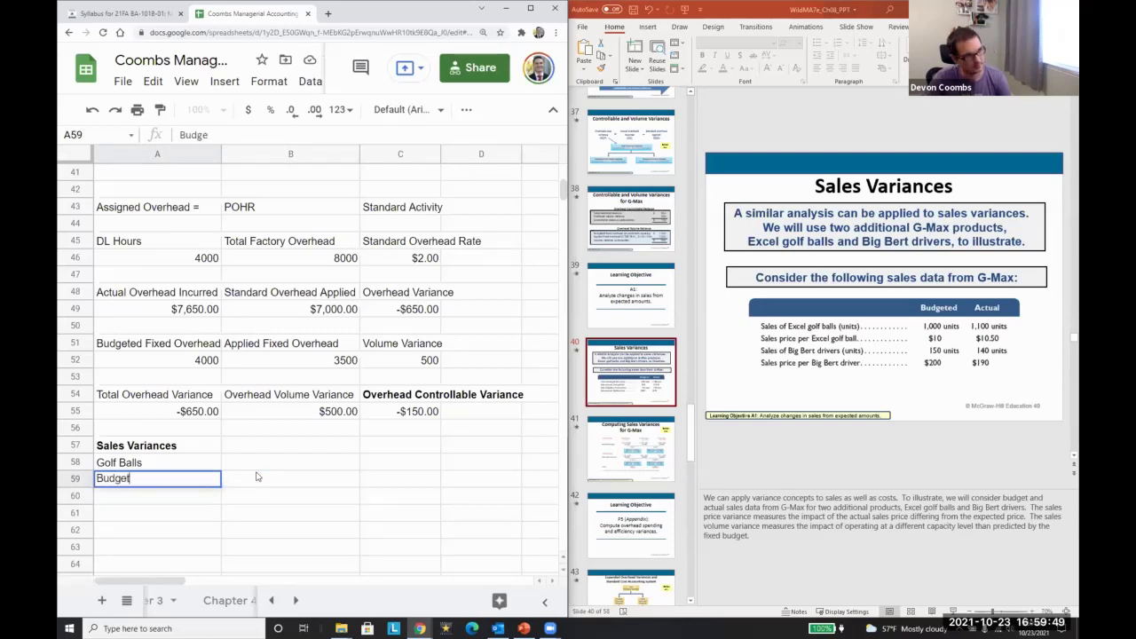
{"action": "type", "text": "ed Units"}
{"action": "key", "text": "Tab"}
{"action": "type", "text": "Bud"}
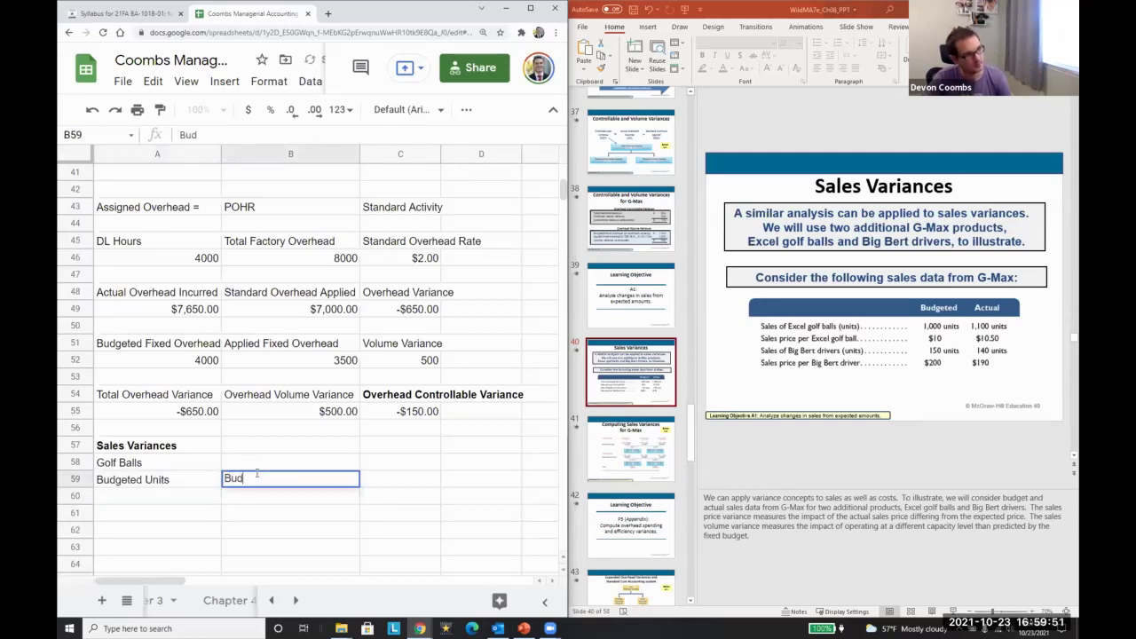
{"action": "type", "text": "geted Actual"}
{"action": "key", "text": "Return"}
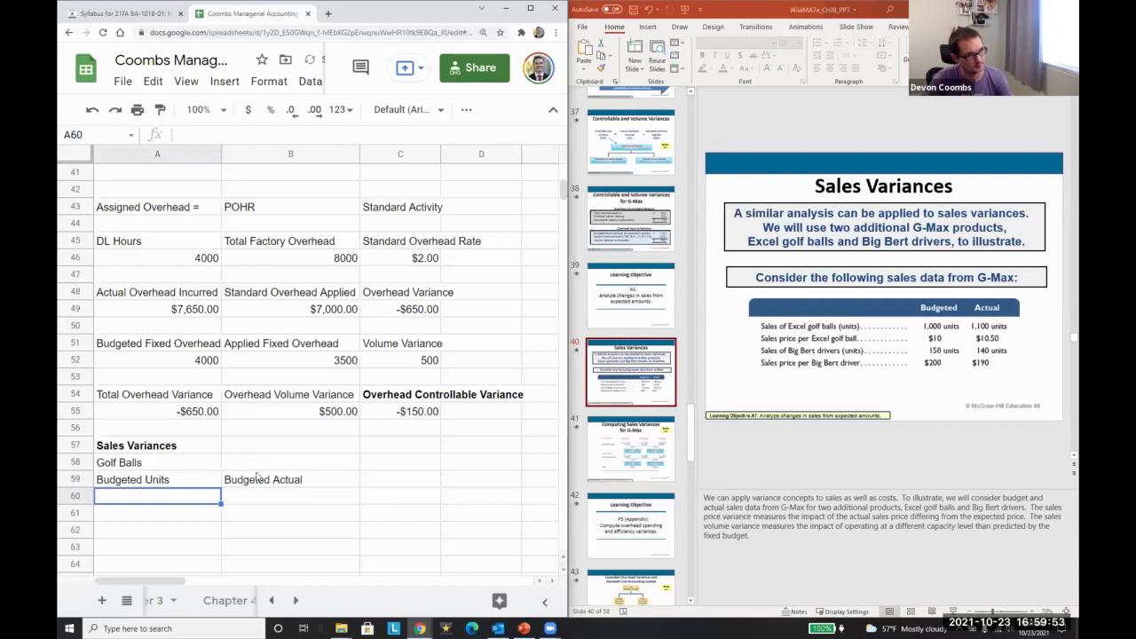
Enter 1000 in cell A60 and 1100 in cell B60 as the golf ball unit quantities
{"action": "type", "text": "1000"}
{"action": "key", "text": "Tab"}
{"action": "type", "text": "11000"}
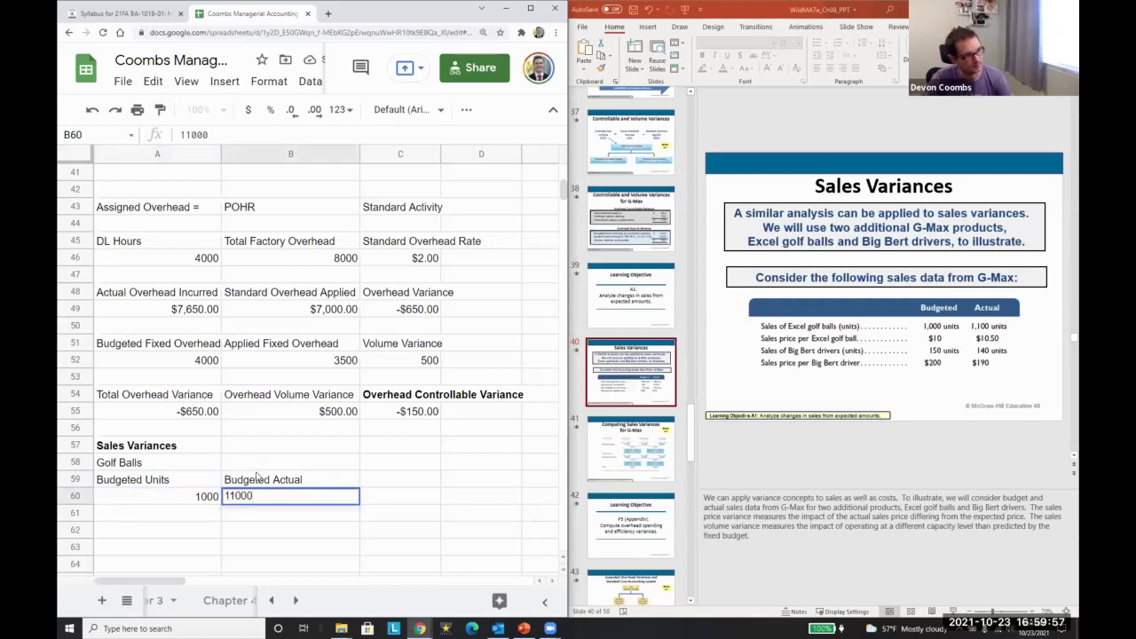
{"action": "key", "text": "BackSpace"}
{"action": "key", "text": "Return"}
Change the label in cell B59 to "Actual Sales"
{"action": "double_click", "coordinate": [257, 476]}
{"action": "double_click", "coordinate": [256, 476]}
{"action": "type", "text": "\\"}
{"action": "key", "text": "BackSpace"}
{"action": "key", "text": "End"}
{"action": "type", "text": "Sales"}
{"action": "key", "text": "Return"}
{"action": "key", "text": "Up"}
{"action": "key", "text": "Right"}
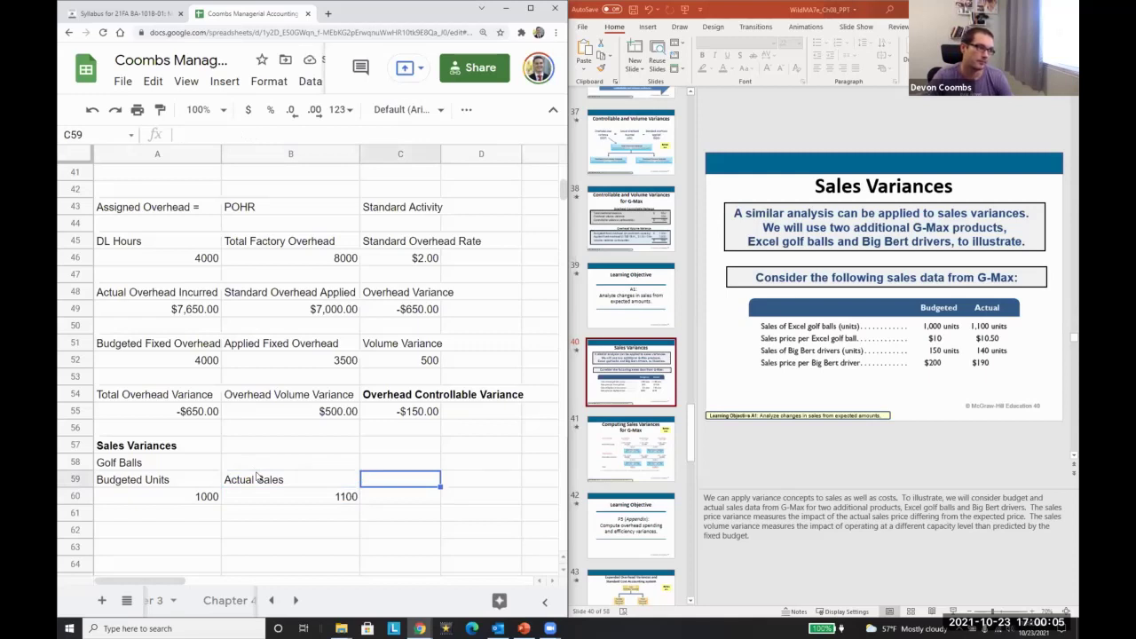
Move the value 1000 from cell A60 to cell B59, beside the Budgeted Units label
{"action": "key", "text": "Down"}
{"action": "key", "text": "Left"}
{"action": "key", "text": "Down"}
{"action": "key", "text": "Left"}
{"action": "key", "text": "Up"}
{"action": "key", "text": "Up"}
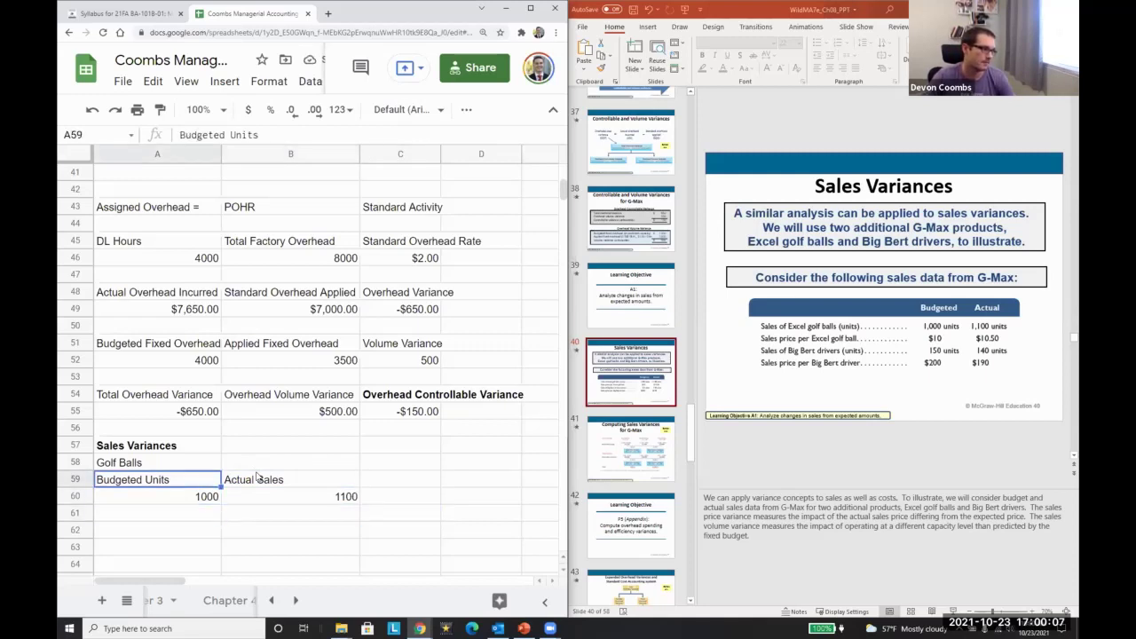
{"action": "key", "text": "Right"}
{"action": "key", "text": "Down"}
{"action": "key", "text": "Left"}
{"action": "key", "text": "ctrl+x"}
{"action": "key", "text": "Up"}
{"action": "key", "text": "Right"}
{"action": "key", "text": "ctrl+v"}
Move the value 1100 from cell B60 down to cell B63
{"action": "key", "text": "Down"}
{"action": "key", "text": "Left"}
{"action": "key", "text": "Right"}
{"action": "key", "text": "ctrl+x"}
{"action": "key", "text": "Down"}
{"action": "key", "text": "Down"}
{"action": "key", "text": "Down"}
{"action": "key", "text": "ctrl+v"}
Label cell A60 "Budgeted Price", directly below the Budgeted Units label
{"action": "key", "text": "Left"}
{"action": "key", "text": "Up"}
{"action": "key", "text": "Up"}
{"action": "key", "text": "Up"}
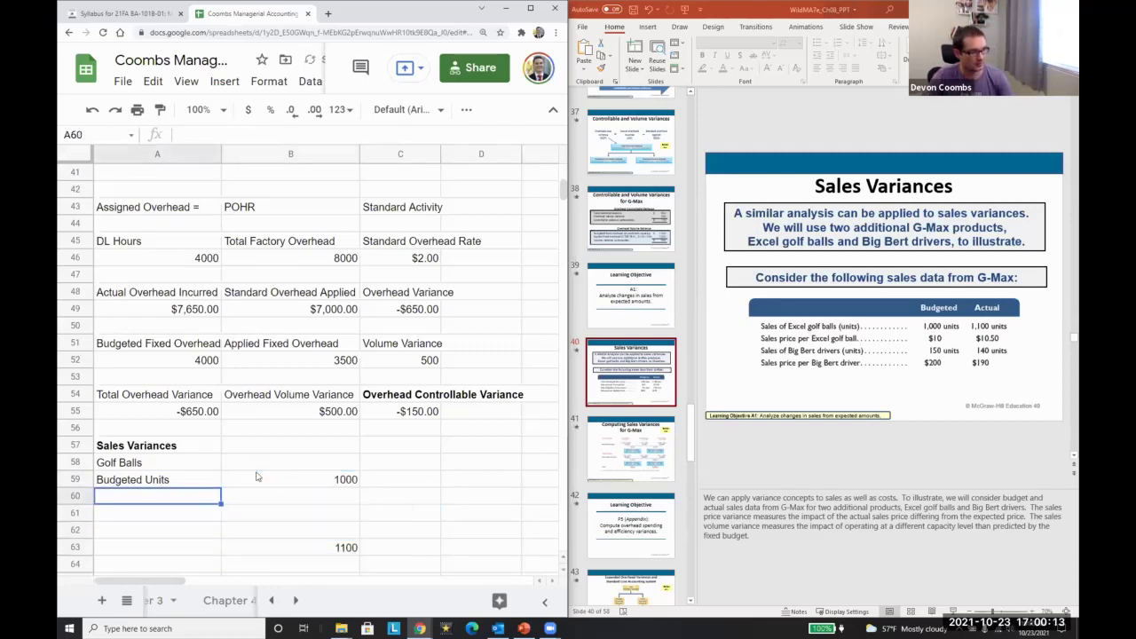
{"action": "type", "text": "Budgeted"}
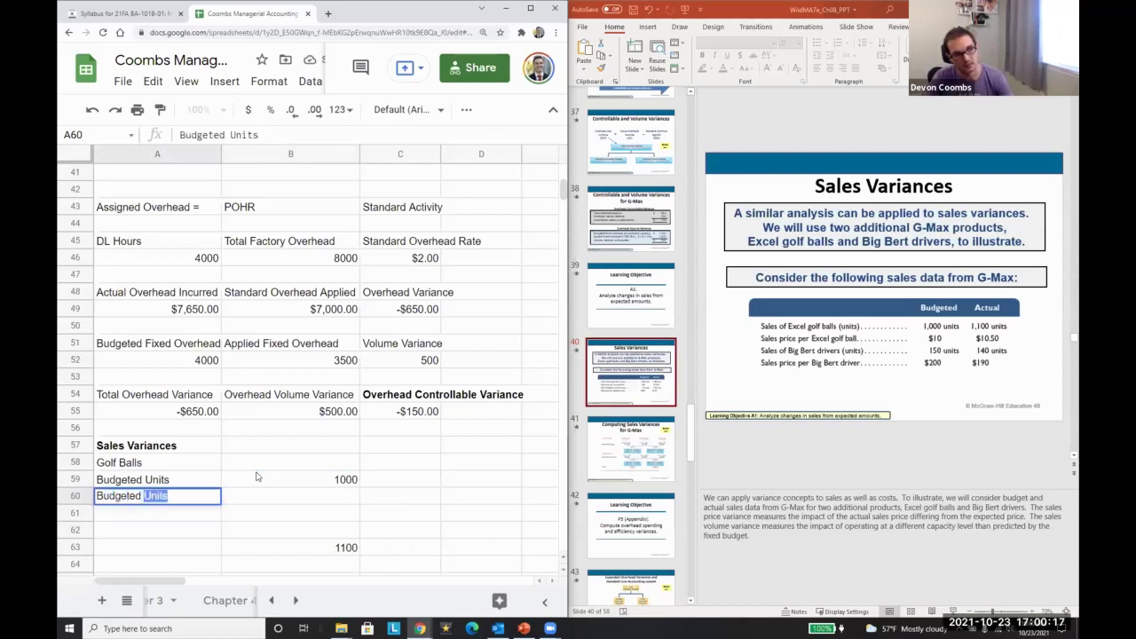
{"action": "type", "text": " Price"}
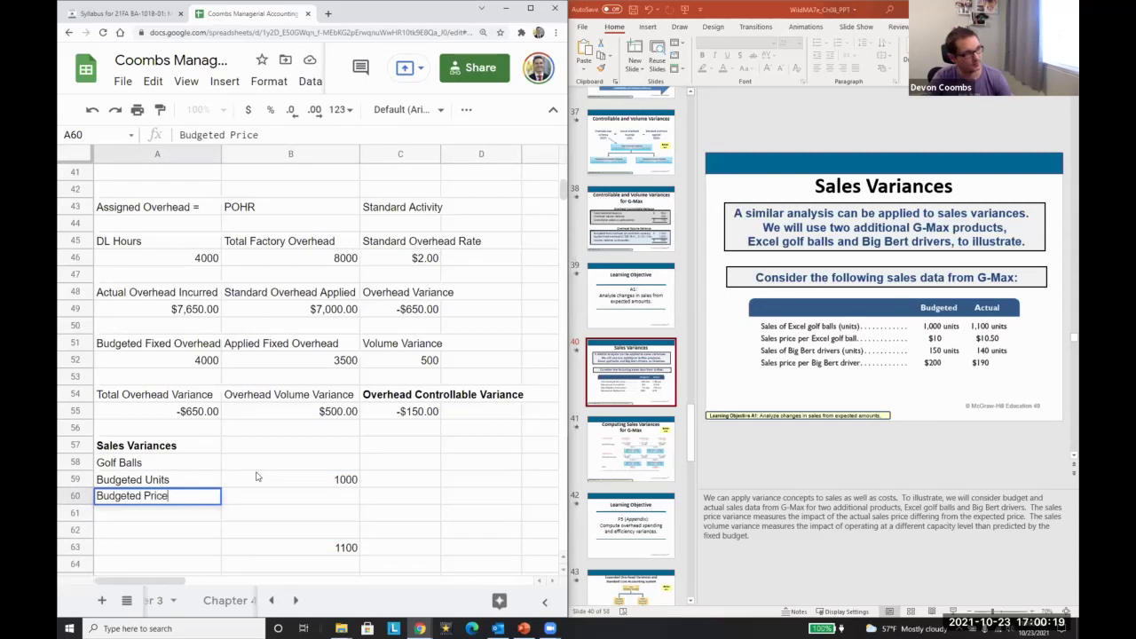
{"action": "key", "text": "Return"}
Label cell A61 "Standard", below the Budgeted Price label
{"action": "type", "text": "Standar"}
{"action": "key", "text": "BackSpace"}
{"action": "type", "text": "dard"}
{"action": "key", "text": "Return"}
Enter 10 in cell B60 as the budgeted price of the golf balls
{"action": "key", "text": "Up"}
{"action": "key", "text": "Up"}
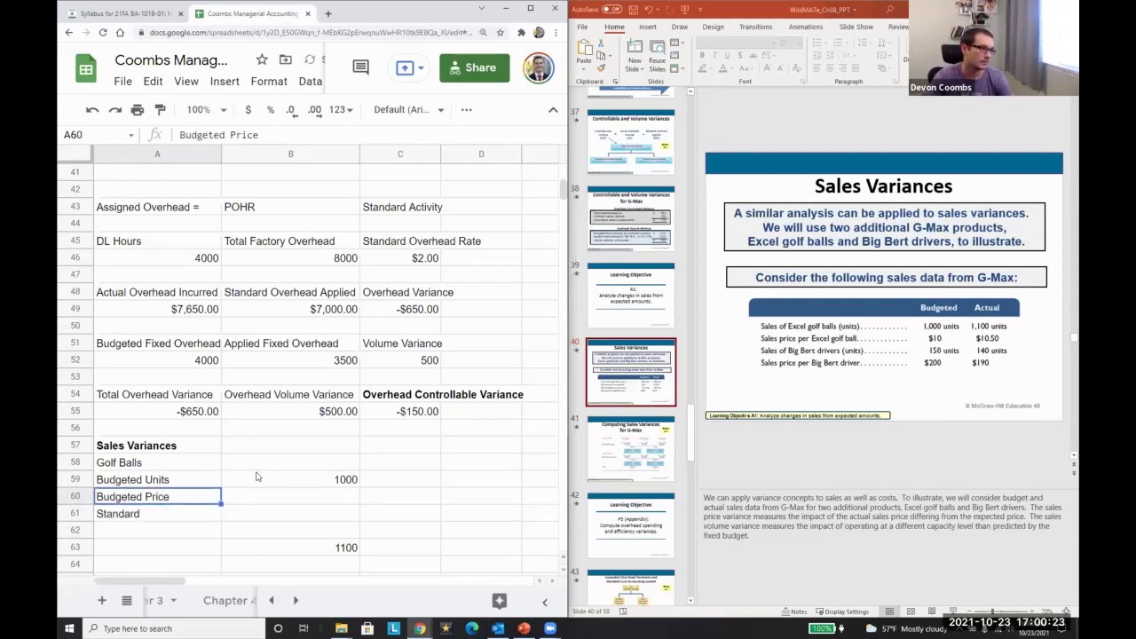
{"action": "key", "text": "Right"}
{"action": "type", "text": "10"}
{"action": "key", "text": "Return"}
Calculate the standard sales in cell B61 with the formula =B59*B60 and format the result as currency
{"action": "type", "text": "="}
{"action": "key", "text": "Up"}
{"action": "key", "text": "Up"}
{"action": "type", "text": "*"}
{"action": "key", "text": "Up"}
{"action": "key", "text": "Return"}
{"action": "key", "text": "Up"}
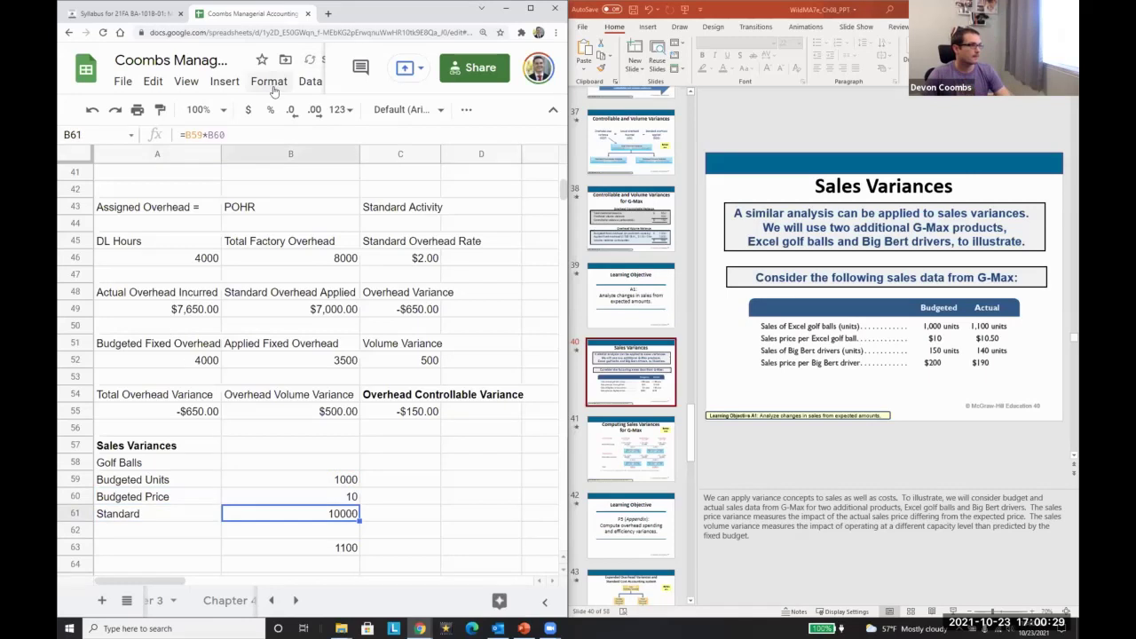
{"action": "left_click", "coordinate": [248, 109]}
Label cell A63 "Actual Units" and enter 1100 beside it in B63
{"action": "key", "text": "Down"}
{"action": "key", "text": "Down"}
{"action": "key", "text": "Left"}
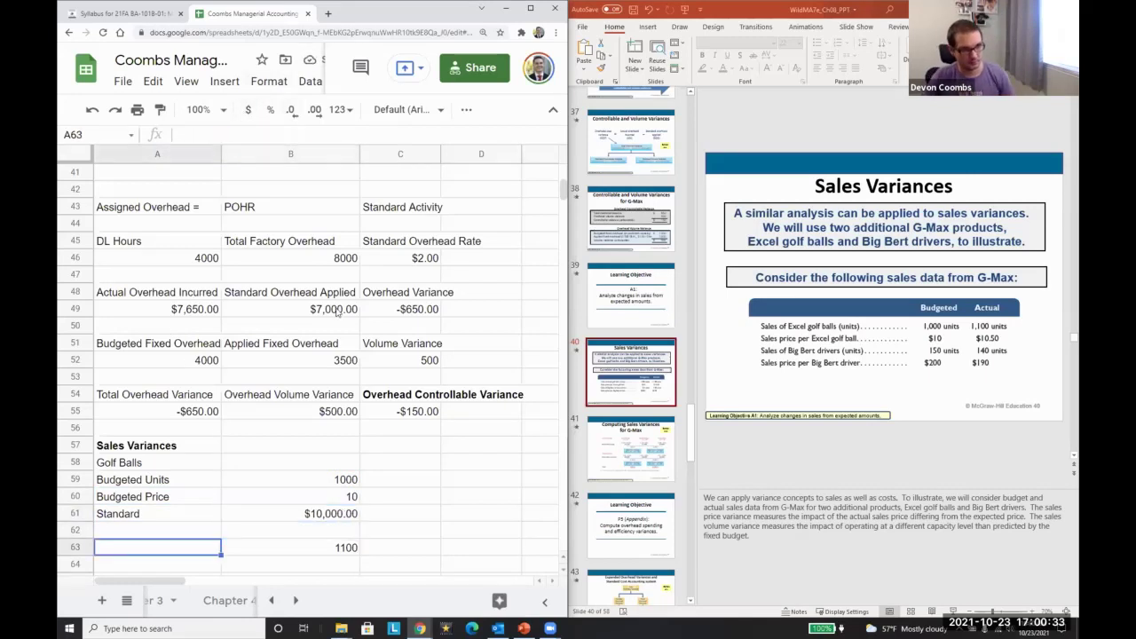
{"action": "type", "text": "Actu"}
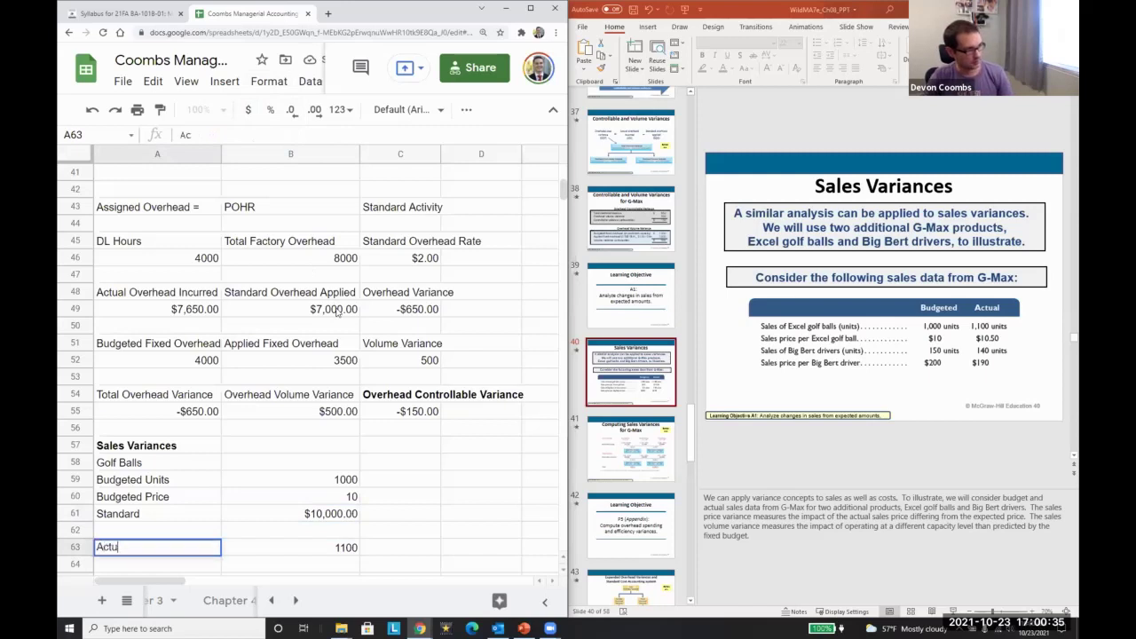
{"action": "type", "text": "al PriUnits"}
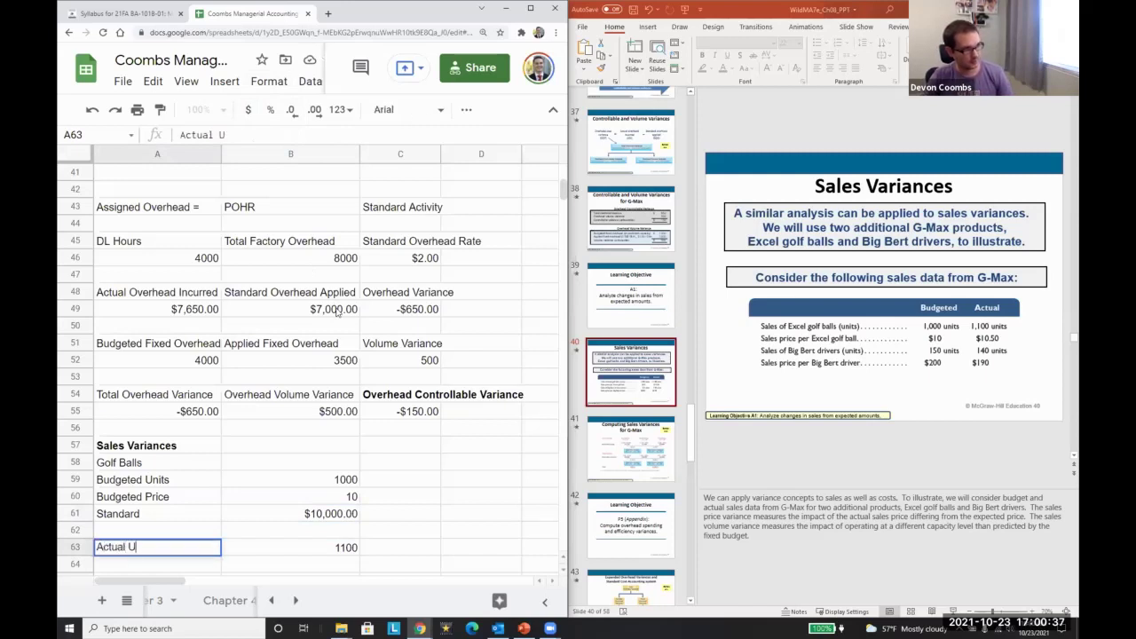
{"action": "key", "text": "Tab"}
{"action": "type", "text": "1100"}
{"action": "key", "text": "Return"}
Label cell A64 "Actual Price" and enter 10.50 beside it in B64
{"action": "type", "text": "Actual Price"}
{"action": "key", "text": "Tab"}
{"action": "type", "text": "10.50"}
{"action": "key", "text": "Return"}
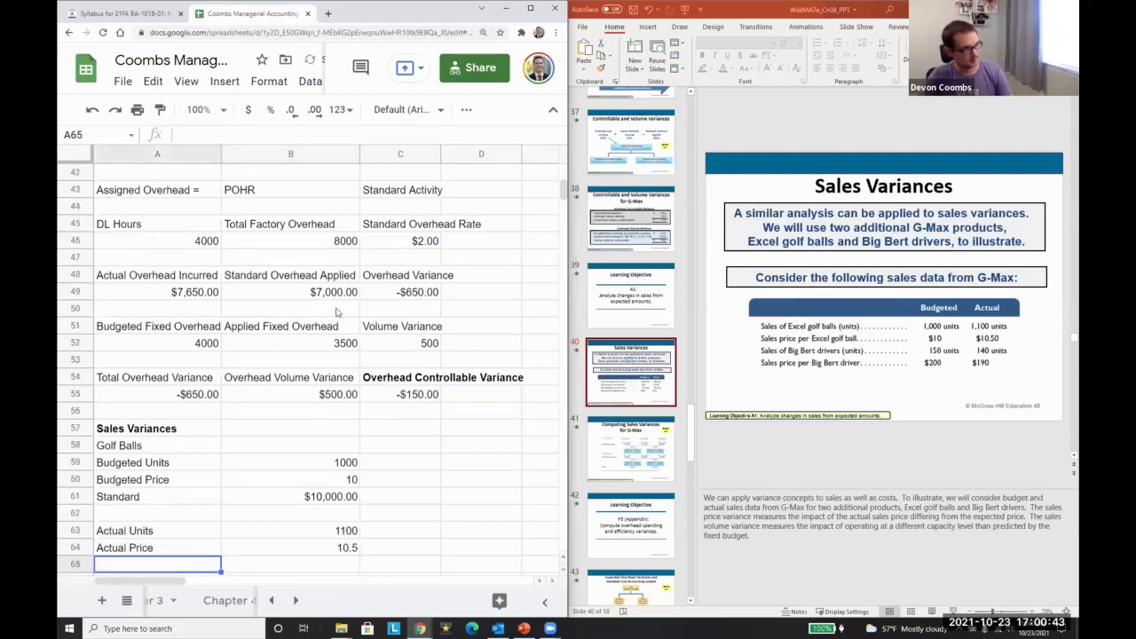
Label cell A65 "Actual Sales" and calculate it in B65 with the formula =B63*B64, formatted as currency
{"action": "type", "text": "Actual Sales"}
{"action": "key", "text": "Tab"}
{"action": "type", "text": "="}
{"action": "key", "text": "Up"}
{"action": "key", "text": "Up"}
{"action": "type", "text": "*"}
{"action": "key", "text": "Up"}
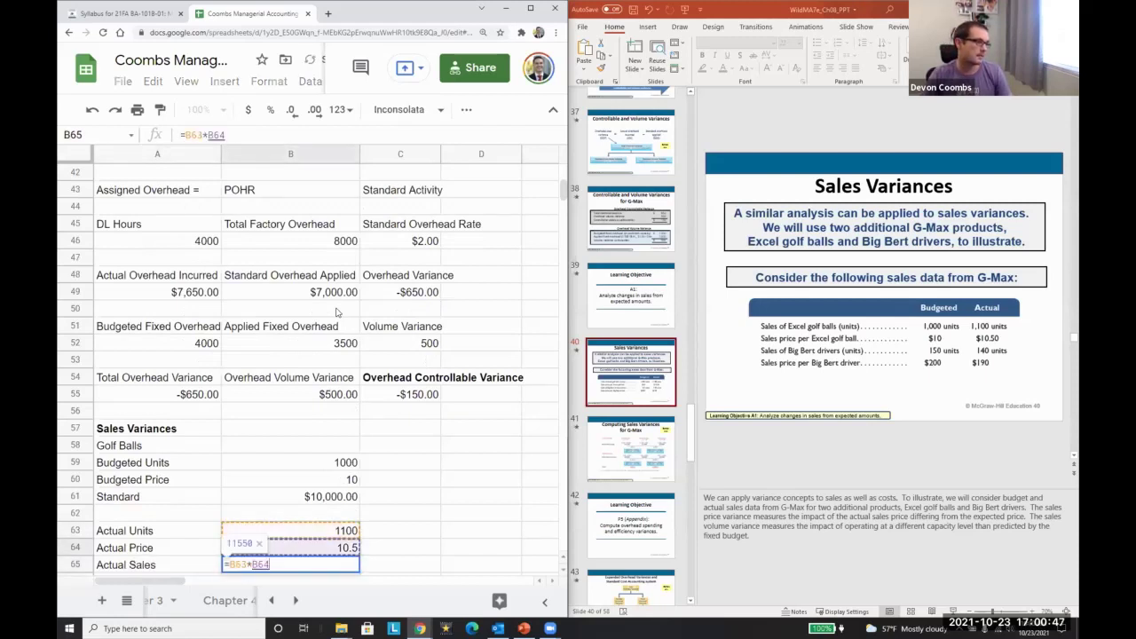
{"action": "key", "text": "Return"}
{"action": "key", "text": "Up"}
{"action": "key", "text": "Right"}
{"action": "left_click", "coordinate": [247, 109]}
Label cell A67 "Variance" and calculate it in B67 with the formula =B65-B61
{"action": "key", "text": "Down"}
{"action": "key", "text": "Down"}
{"action": "key", "text": "Left"}
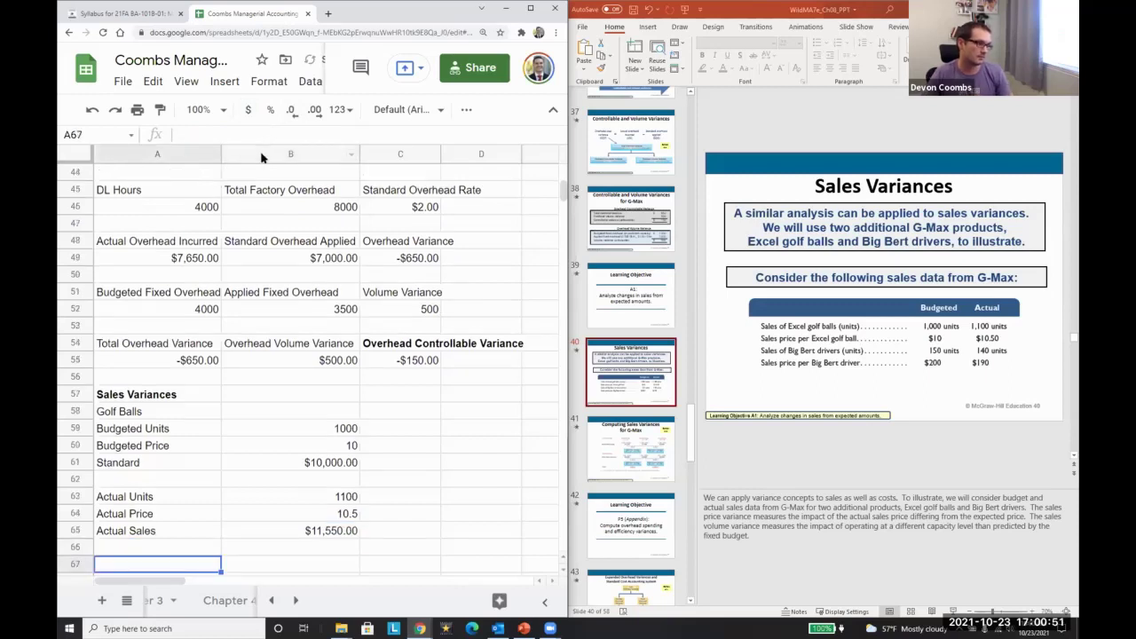
{"action": "type", "text": "Variance"}
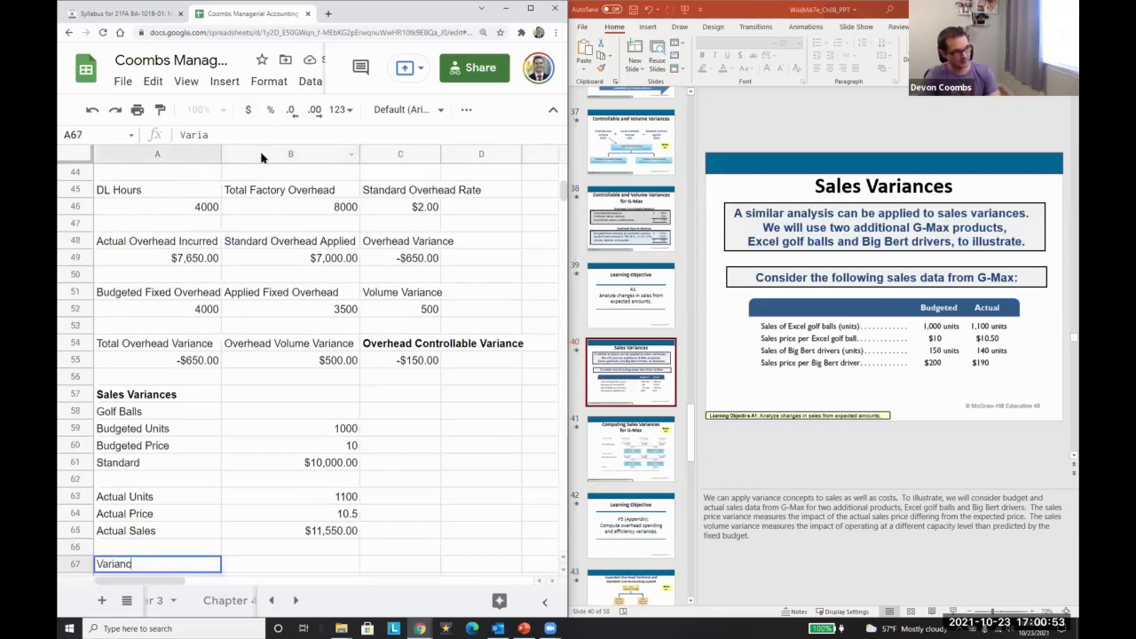
{"action": "key", "text": "Tab"}
{"action": "type", "text": "="}
{"action": "key", "text": "Up"}
{"action": "key", "text": "Up"}
{"action": "type", "text": "-"}
{"action": "key", "text": "Up"}
{"action": "key", "text": "Up"}
{"action": "key", "text": "Up"}
{"action": "key", "text": "Up"}
{"action": "key", "text": "Up"}
{"action": "key", "text": "Up"}
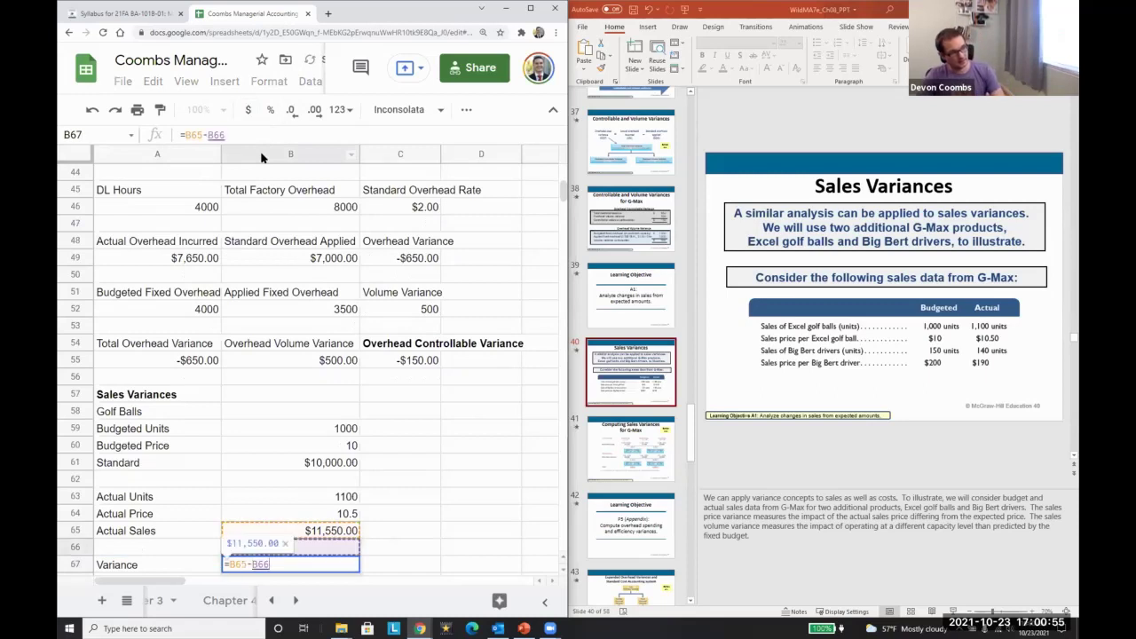
{"action": "key", "text": "Return"}
{"action": "key", "text": "Up"}
{"action": "key", "text": "Right"}
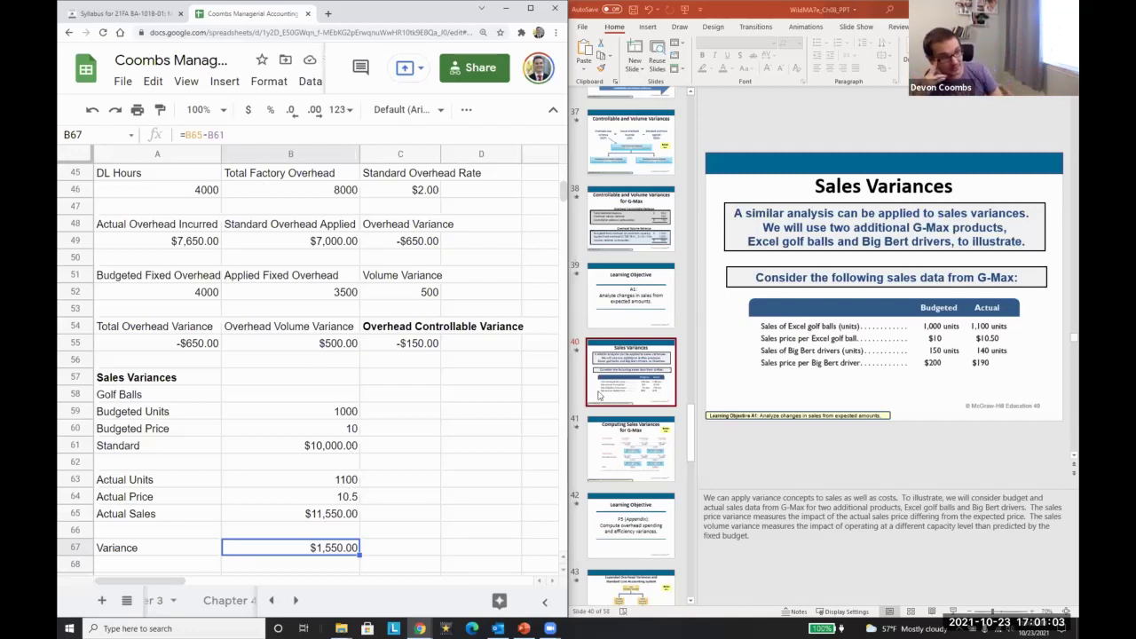
Switch to PowerPoint and display slide 41, Computing Sales Variances for G-Max, enlarged for reading
{"action": "left_click", "coordinate": [634, 463]}
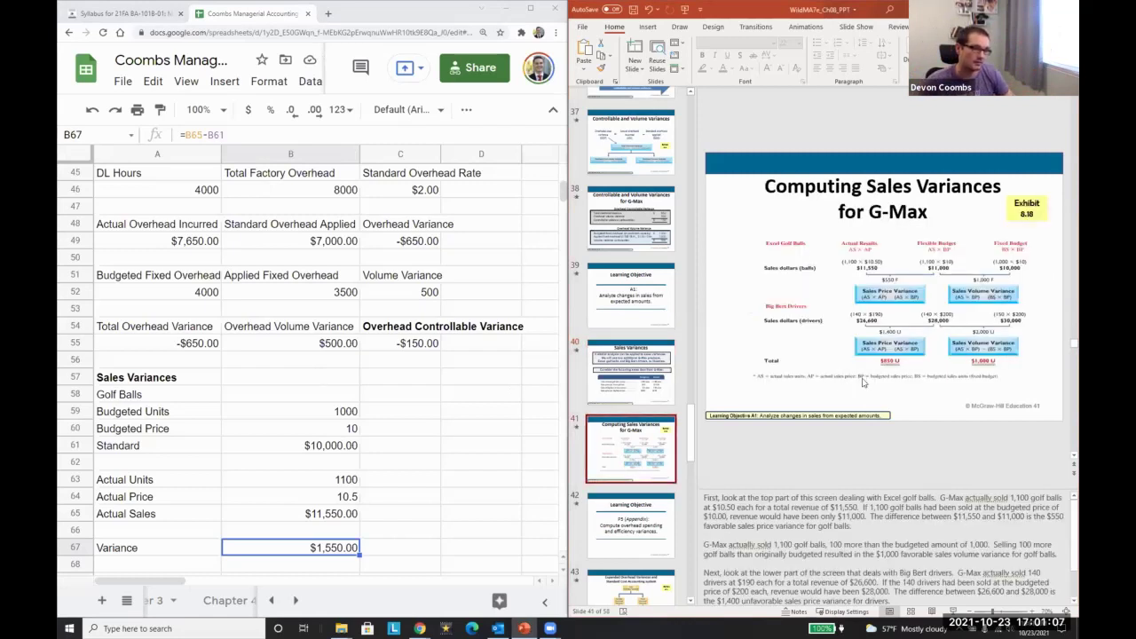
{"action": "scroll", "coordinate": [863, 381], "scroll_direction": "up", "scroll_amount": 3}
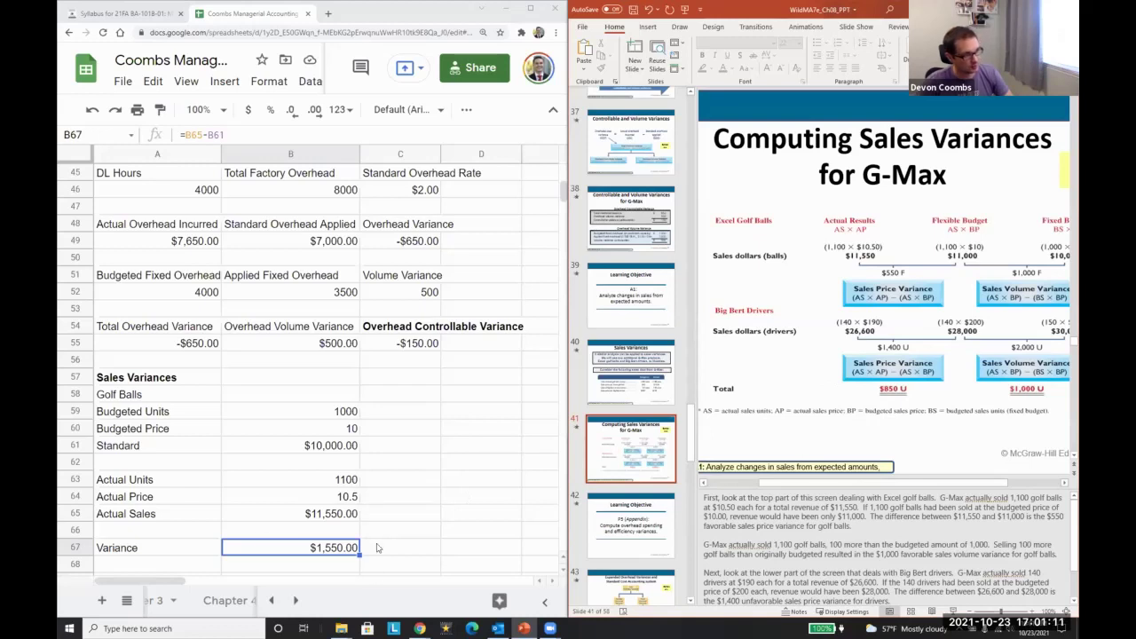
Switch back to the Google Sheets workbook and label cell A69 "Price Variance"
{"action": "scroll", "coordinate": [204, 566], "scroll_direction": "down", "scroll_amount": 1}
{"action": "left_click", "coordinate": [193, 551]}
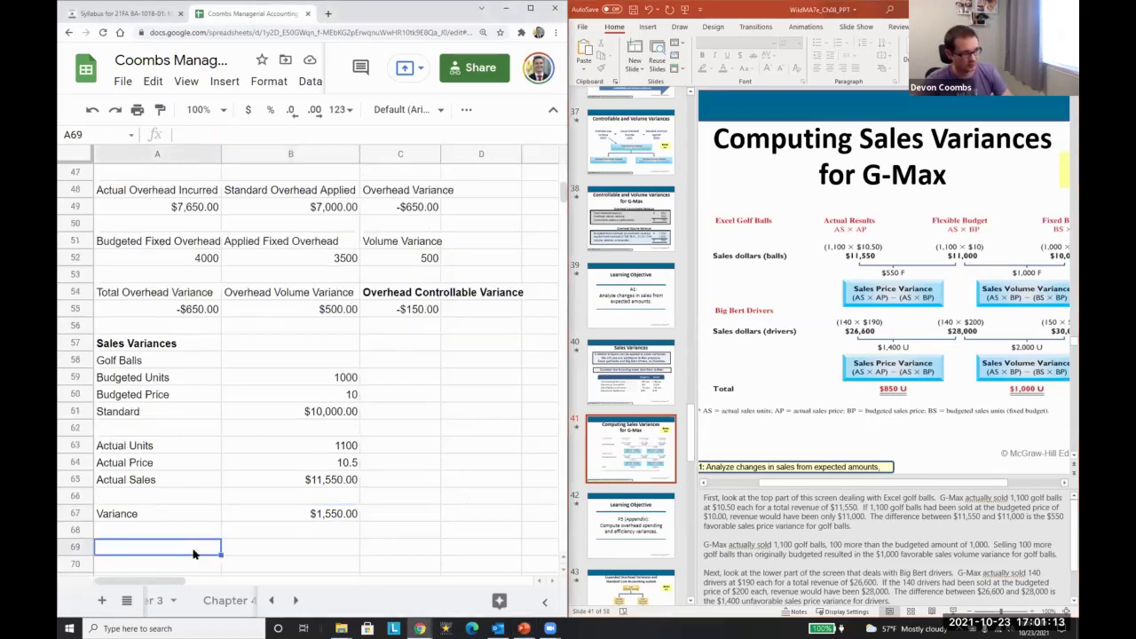
{"action": "type", "text": "Price Varianc"}
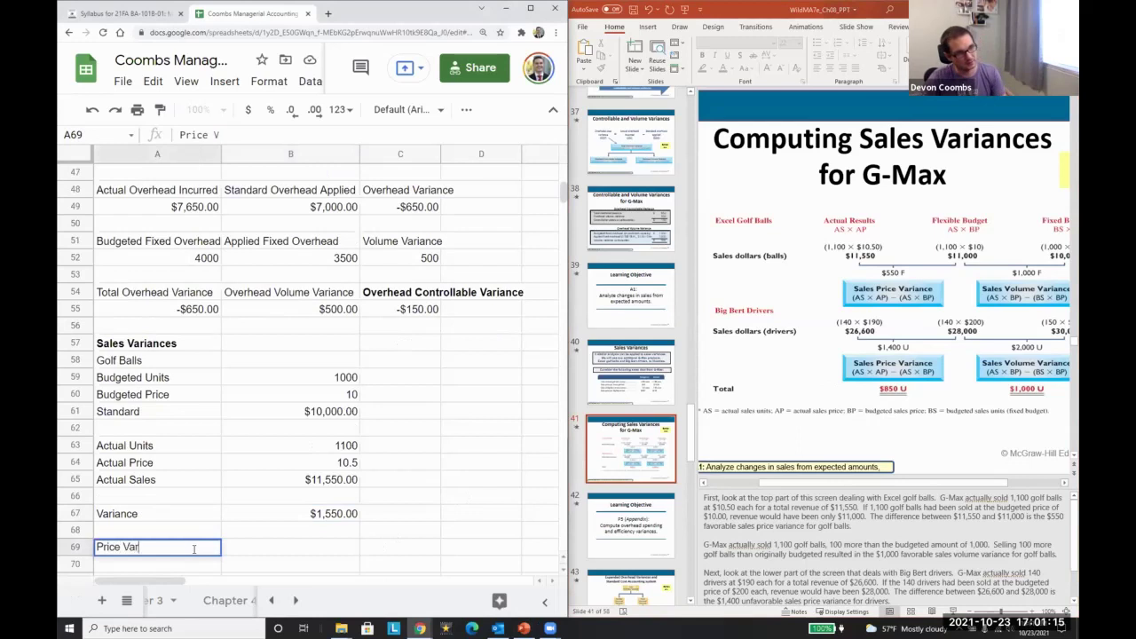
{"action": "key", "text": "Tab"}
{"action": "double_click", "coordinate": [193, 548]}
{"action": "type", "text": "e"}
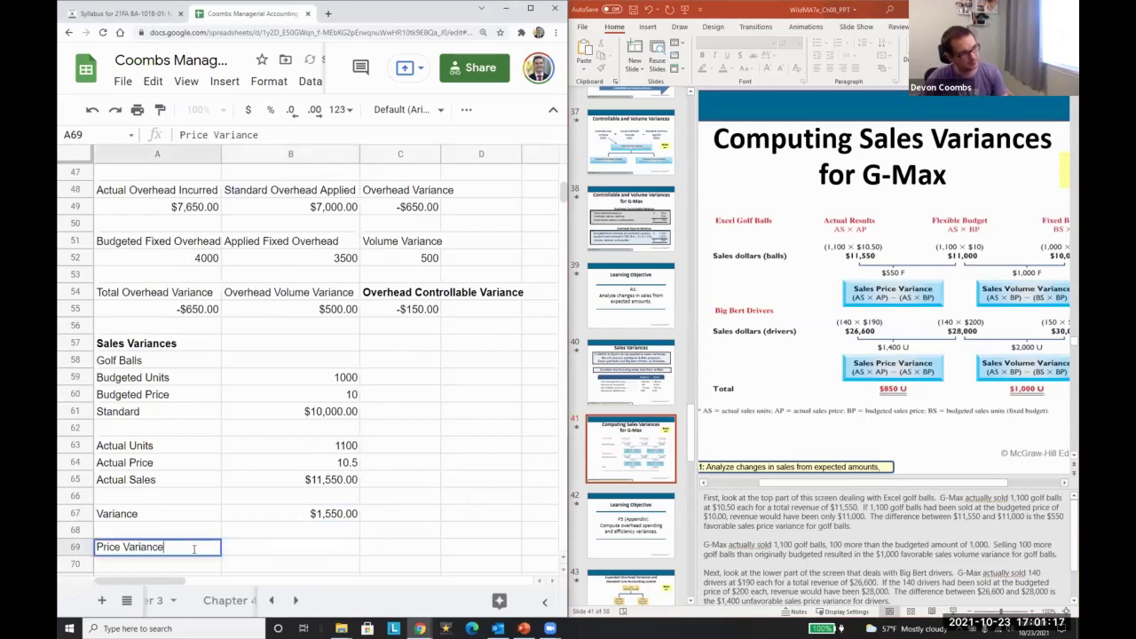
Build the price variance formula =B65-B63*B60 in cell B69 from actual sales, actual units and budgeted price
{"action": "key", "text": "Tab"}
{"action": "type", "text": "="}
{"action": "key", "text": "Up"}
{"action": "key", "text": "Up"}
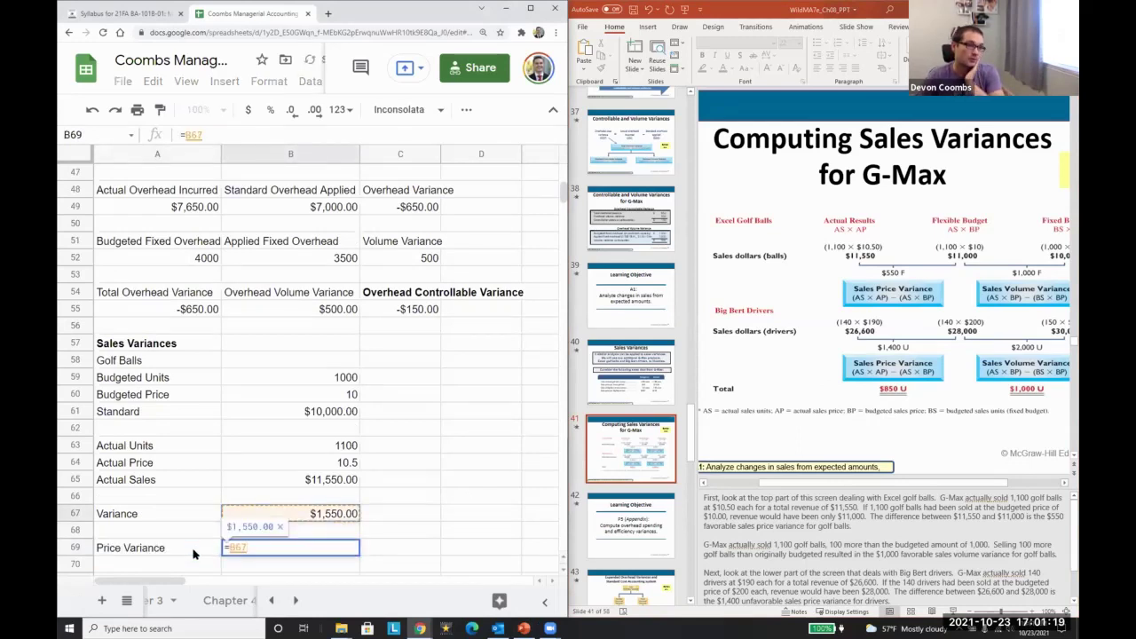
{"action": "key", "text": "Up"}
{"action": "key", "text": "Up"}
{"action": "key", "text": "Up"}
{"action": "key", "text": "Up"}
{"action": "key", "text": "Up"}
{"action": "key", "text": "Up"}
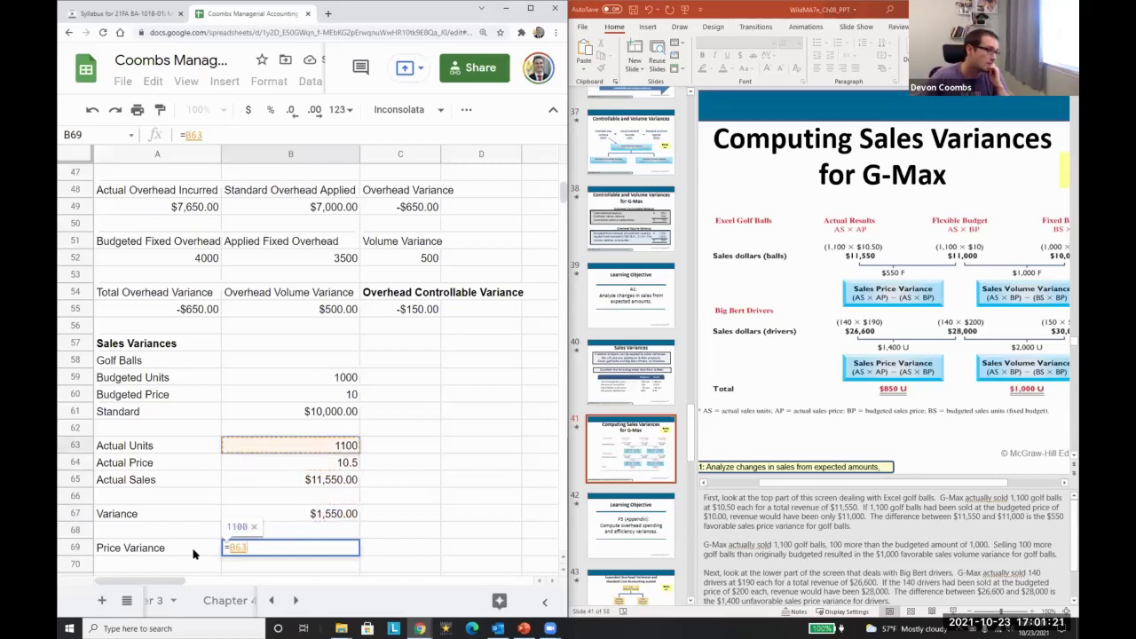
{"action": "key", "text": "Down"}
{"action": "key", "text": "Down"}
{"action": "key", "text": "Down"}
{"action": "key", "text": "Down"}
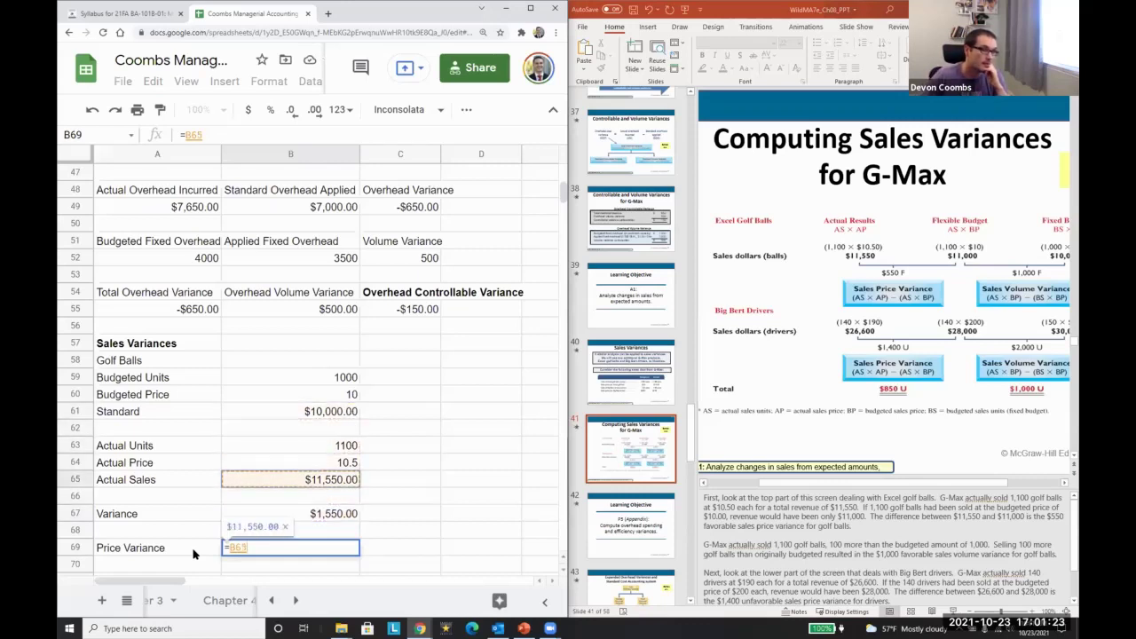
{"action": "type", "text": "-"}
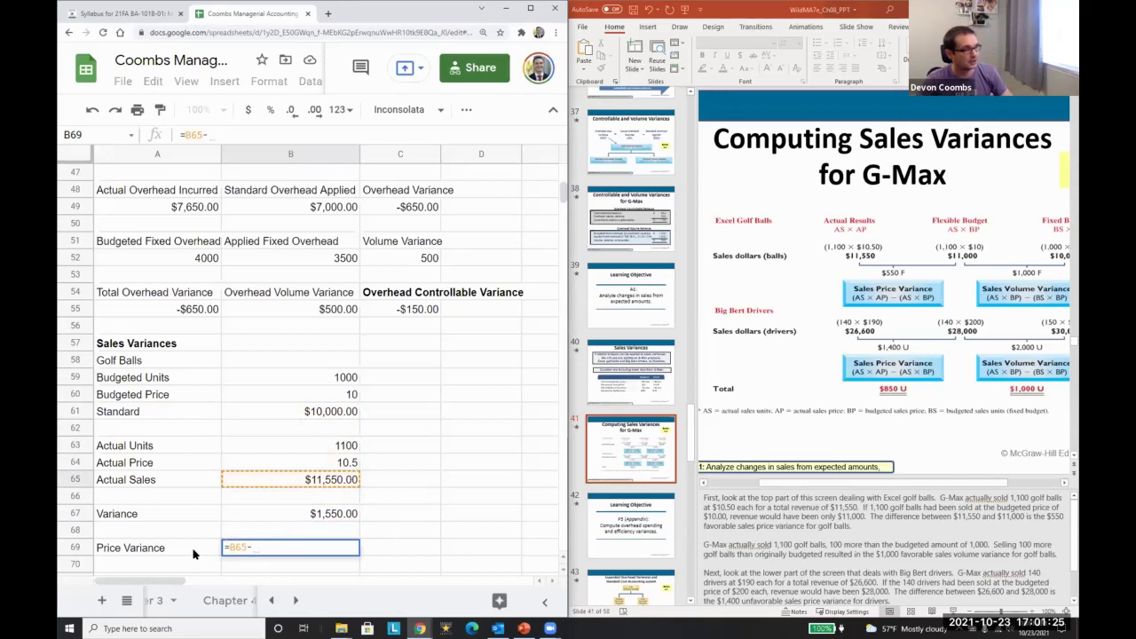
{"action": "left_click", "coordinate": [309, 446]}
{"action": "type", "text": "*"}
{"action": "left_click", "coordinate": [322, 396]}
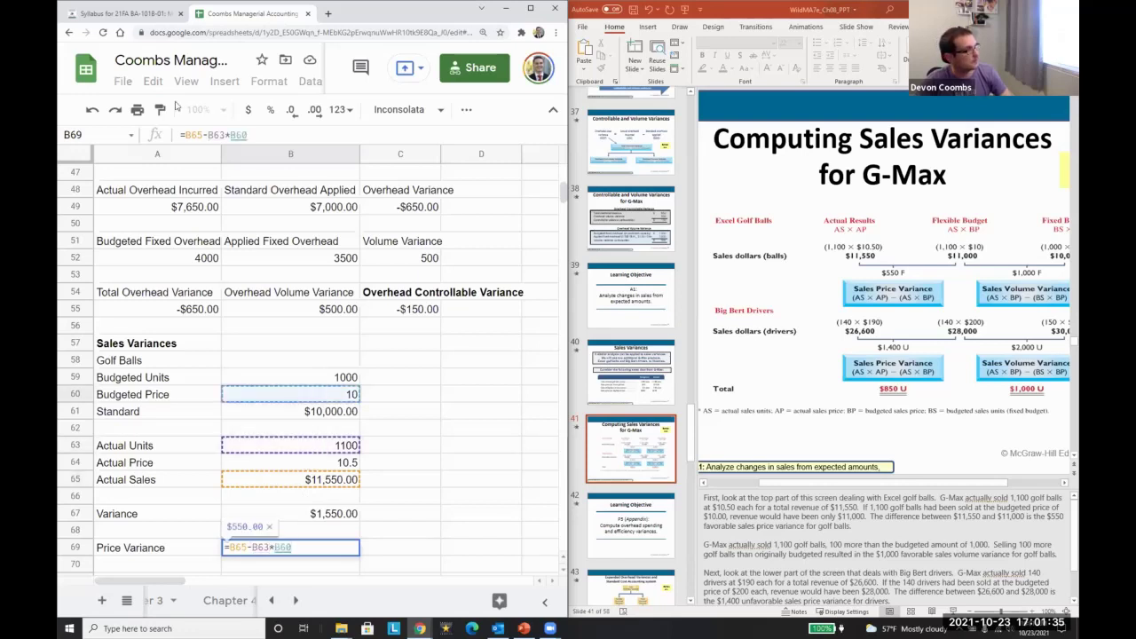
Enclose the B63*B60 part in parentheses so the formula in B69 reads =B65-(B63*B60)
{"action": "type", "text": "("}
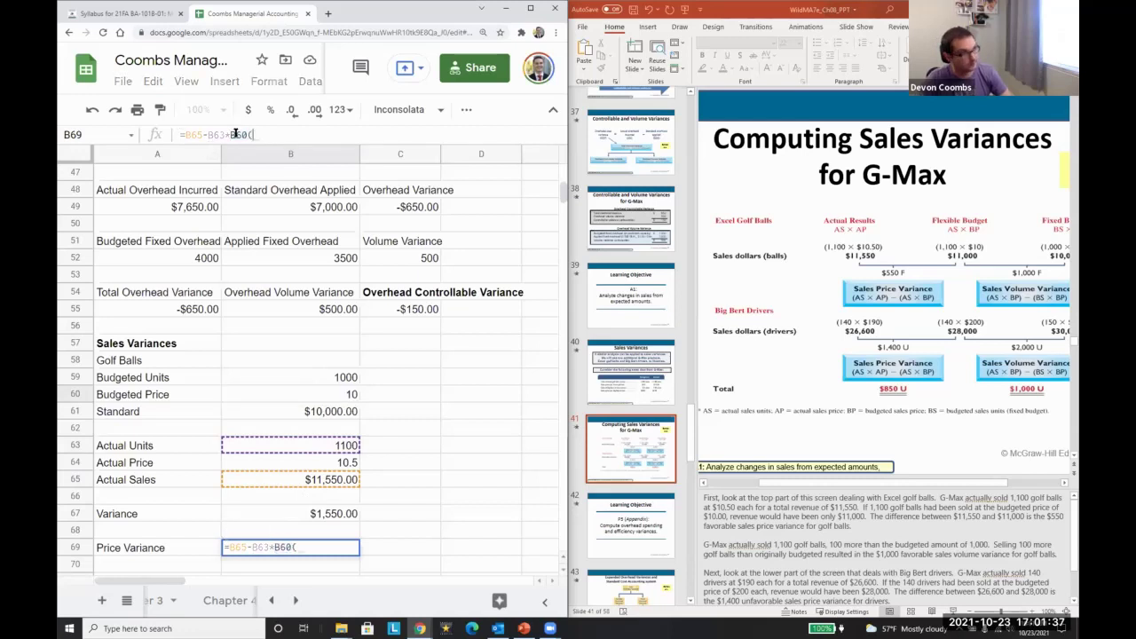
{"action": "key", "text": "BackSpace"}
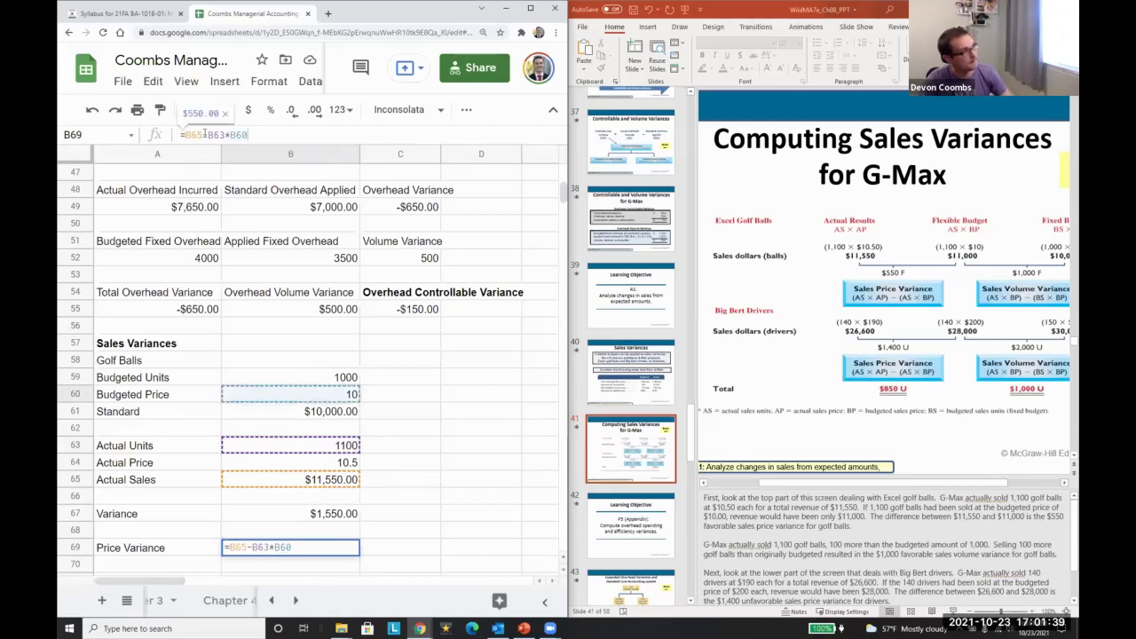
{"action": "left_click", "coordinate": [208, 134]}
{"action": "type", "text": "("}
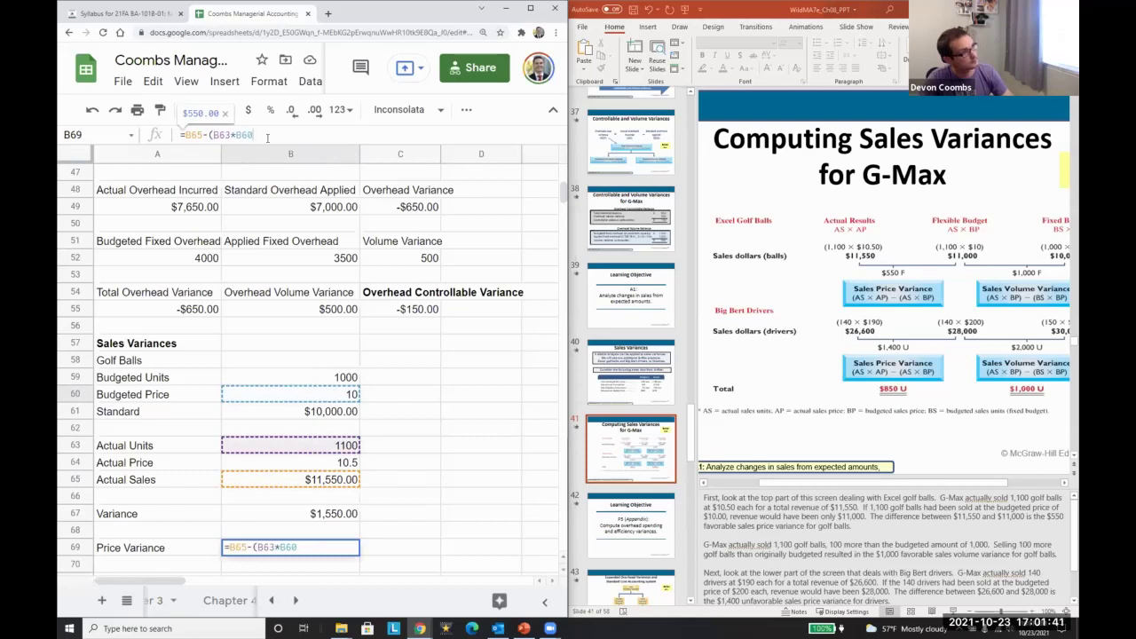
{"action": "type", "text": ")"}
{"action": "key", "text": "Return"}
{"action": "key", "text": "Up"}
{"action": "key", "text": "Right"}
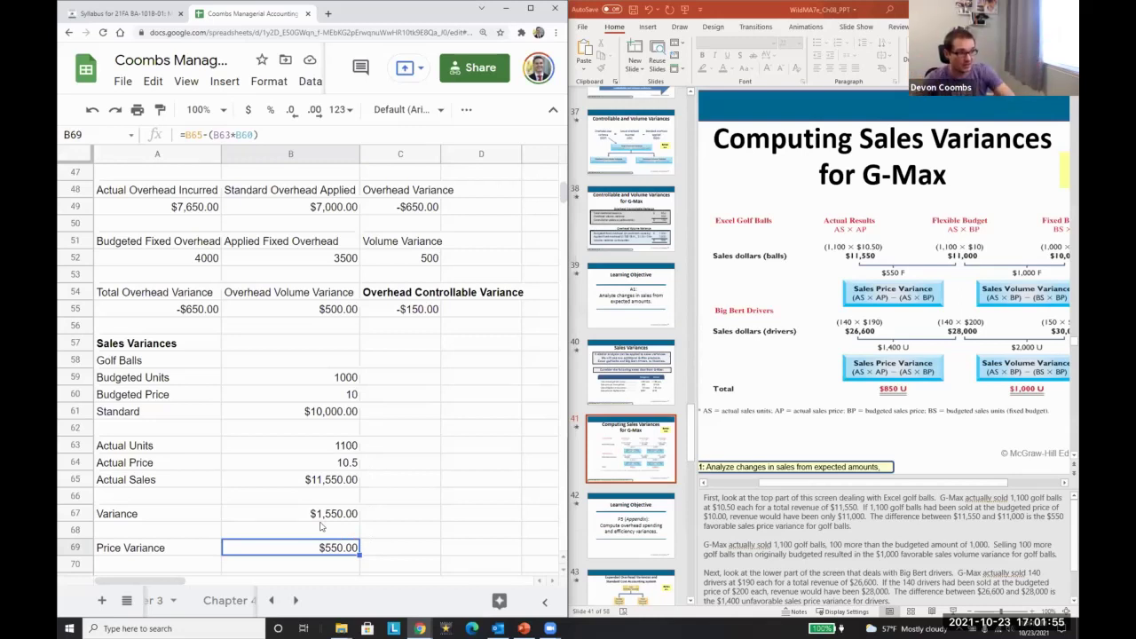
Calculate the difference between actual and budgeted price in cell C64 with the formula =B64-B60
{"action": "key", "text": "Up"}
{"action": "key", "text": "Up"}
{"action": "key", "text": "Up"}
{"action": "key", "text": "Up"}
{"action": "key", "text": "Up"}
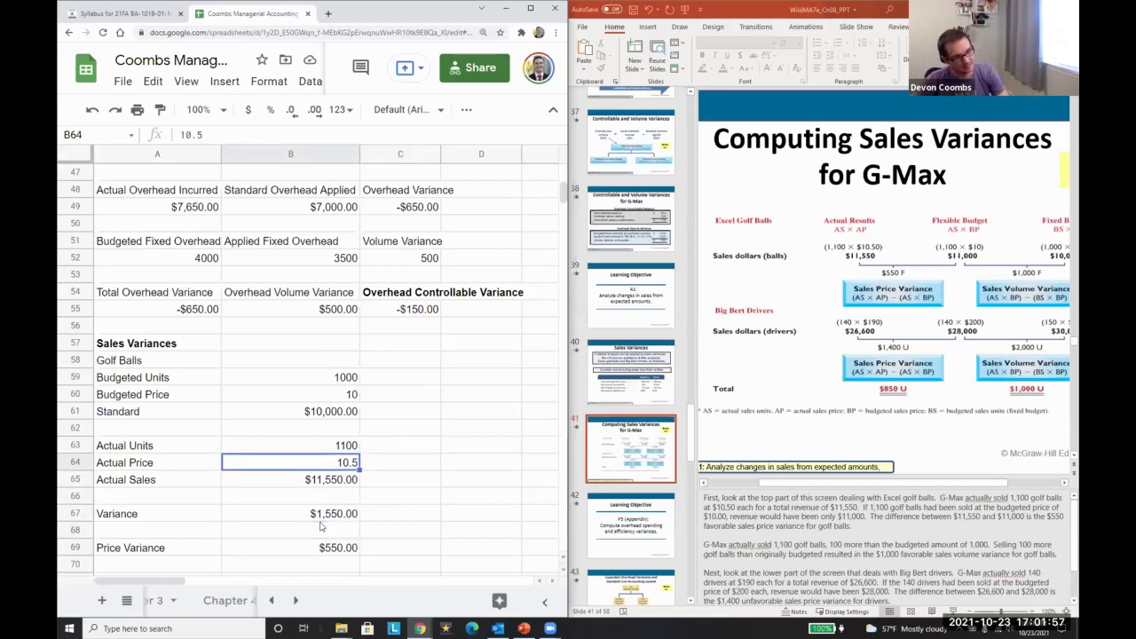
{"action": "key", "text": "Up"}
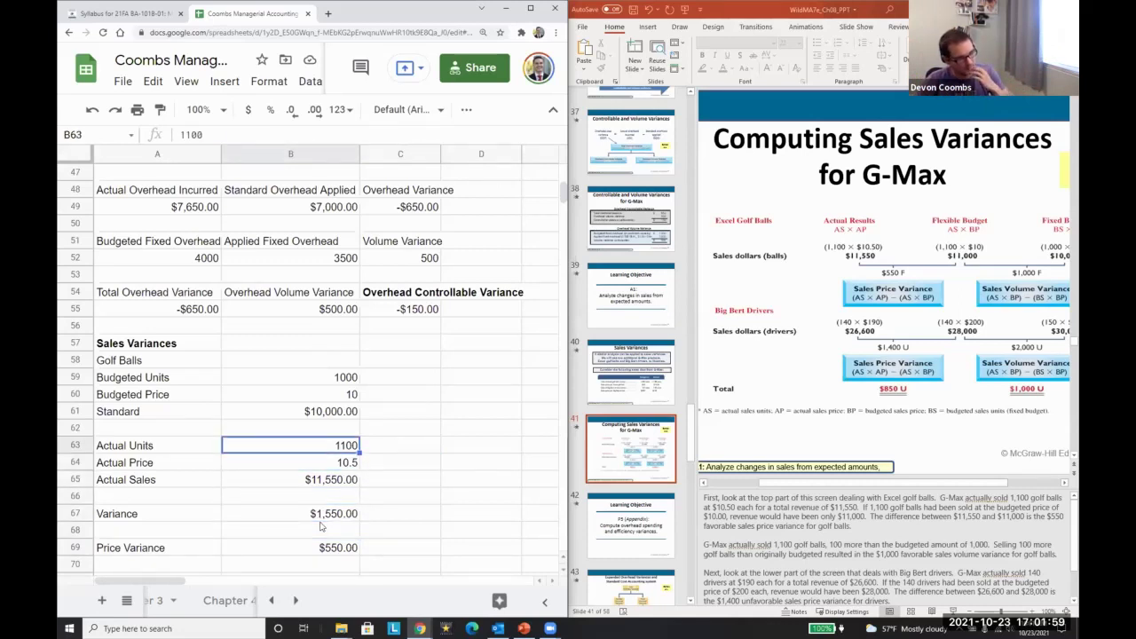
{"action": "key", "text": "Down"}
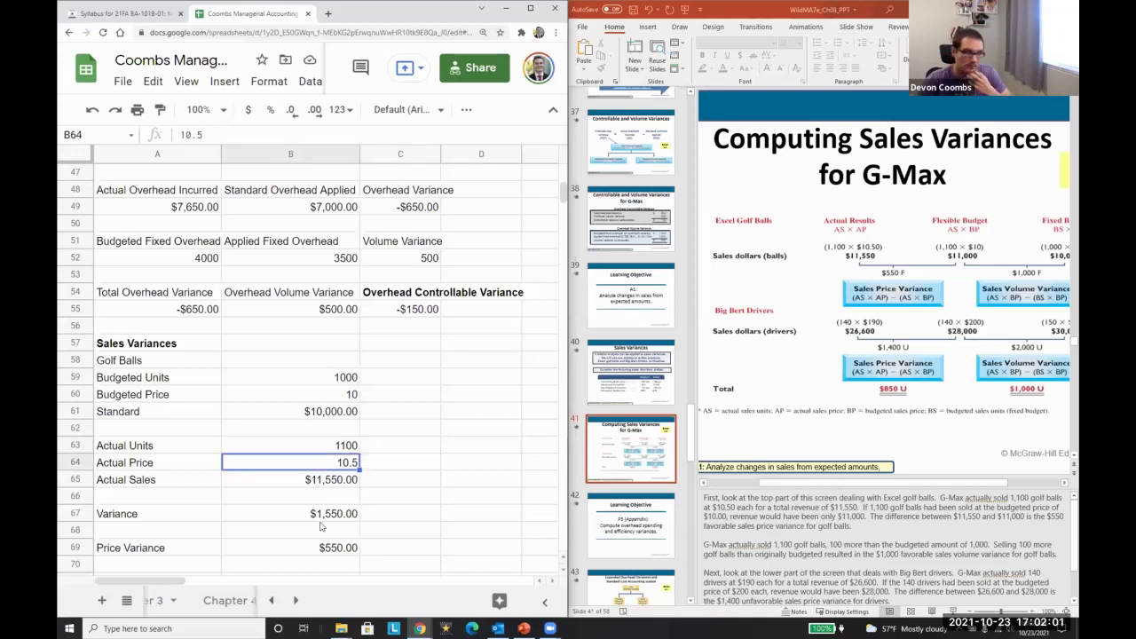
{"action": "key", "text": "Right"}
{"action": "type", "text": "="}
{"action": "key", "text": "Left"}
{"action": "type", "text": "-"}
{"action": "key", "text": "Up"}
{"action": "key", "text": "Up"}
{"action": "key", "text": "Up"}
{"action": "key", "text": "Up"}
{"action": "key", "text": "Left"}
{"action": "key", "text": "Return"}
Multiply the actual units in B63 by the price difference in C64, placing the formula in cell D64
{"action": "key", "text": "Right"}
{"action": "key", "text": "Up"}
{"action": "type", "text": "="}
{"action": "key", "text": "Left"}
{"action": "key", "text": "Up"}
{"action": "key", "text": "Left"}
{"action": "type", "text": "*"}
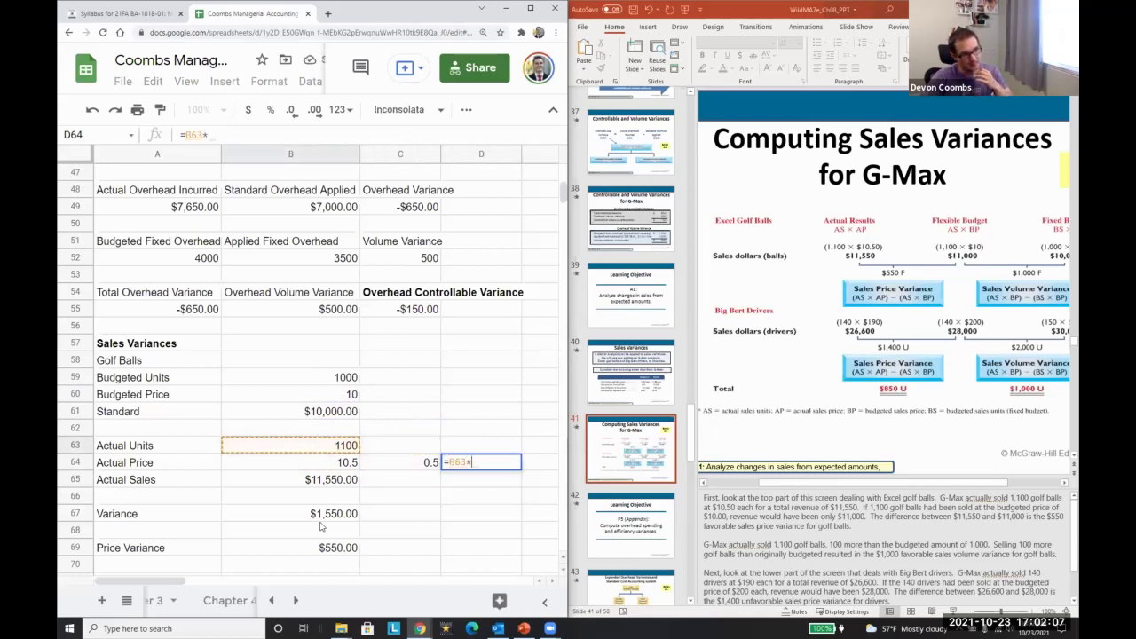
{"action": "key", "text": "Left"}
{"action": "key", "text": "Return"}
Label cell A70 below the price variance row as Volume Variance
{"action": "key", "text": "Down"}
{"action": "key", "text": "Down"}
{"action": "key", "text": "Down"}
{"action": "key", "text": "Down"}
{"action": "key", "text": "Down"}
{"action": "key", "text": "Left"}
{"action": "key", "text": "Left"}
{"action": "key", "text": "Left"}
{"action": "key", "text": "Down"}
{"action": "key", "text": "Up"}
{"action": "type", "text": "Volume "}
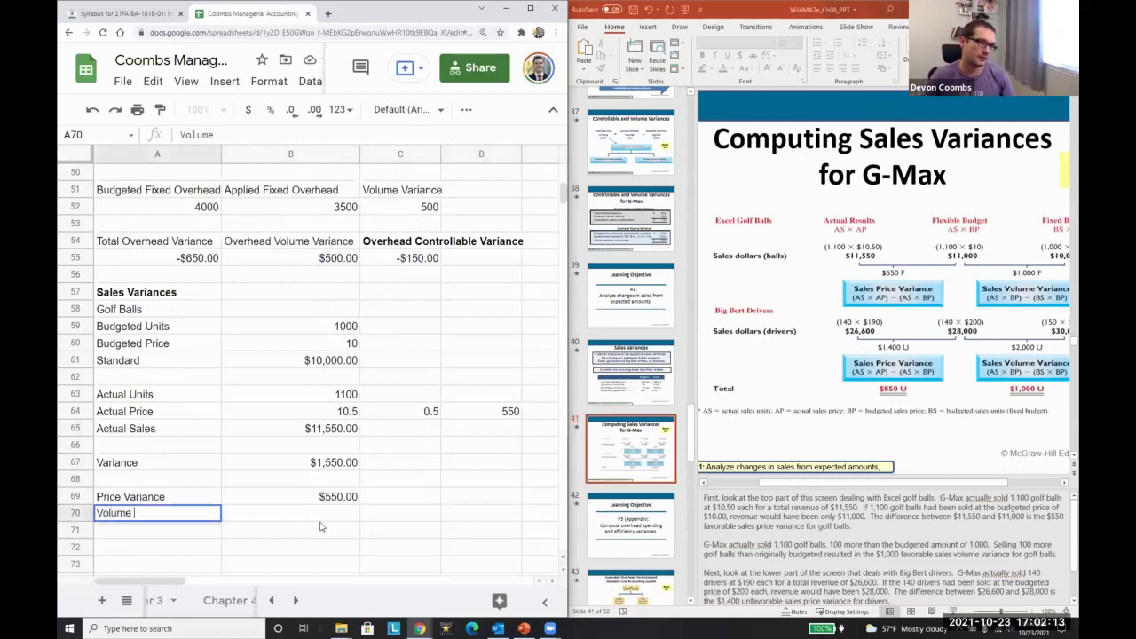
{"action": "type", "text": "Variance"}
{"action": "key", "text": "Tab"}
Multiply the actual units by the budgeted price in cell B70 with the formula =B63*B60
{"action": "type", "text": "="}
{"action": "key", "text": "Up"}
{"action": "key", "text": "Up"}
{"action": "key", "text": "Up"}
{"action": "key", "text": "Up"}
{"action": "key", "text": "Up"}
{"action": "key", "text": "Up"}
{"action": "key", "text": "Up"}
{"action": "key", "text": "Down"}
{"action": "key", "text": "Up"}
{"action": "key", "text": "Down"}
{"action": "key", "text": "Down"}
{"action": "key", "text": "Up"}
{"action": "key", "text": "Up"}
{"action": "key", "text": "Up"}
{"action": "key", "text": "Down"}
{"action": "key", "text": "Down"}
{"action": "key", "text": "Up"}
{"action": "type", "text": "*"}
{"action": "left_click", "coordinate": [315, 344]}
{"action": "key", "text": "Return"}
{"action": "key", "text": "Up"}
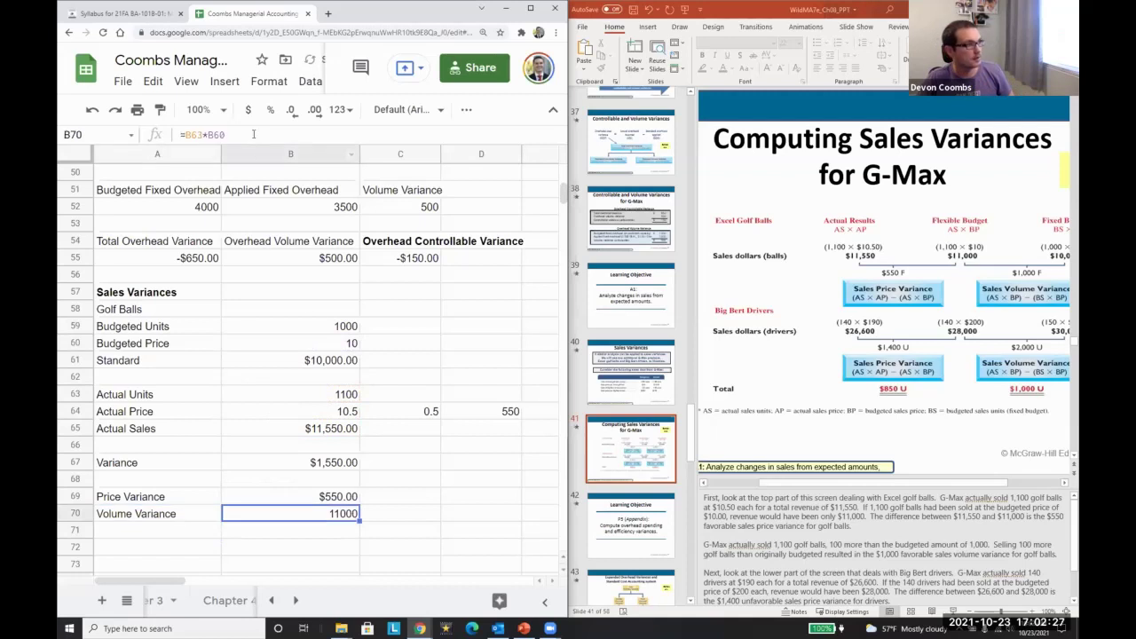
Subtract the standard sales in B61 within the B70 formula so it reads =B63*B60-(B61)
{"action": "left_click", "coordinate": [253, 134]}
{"action": "type", "text": "-("}
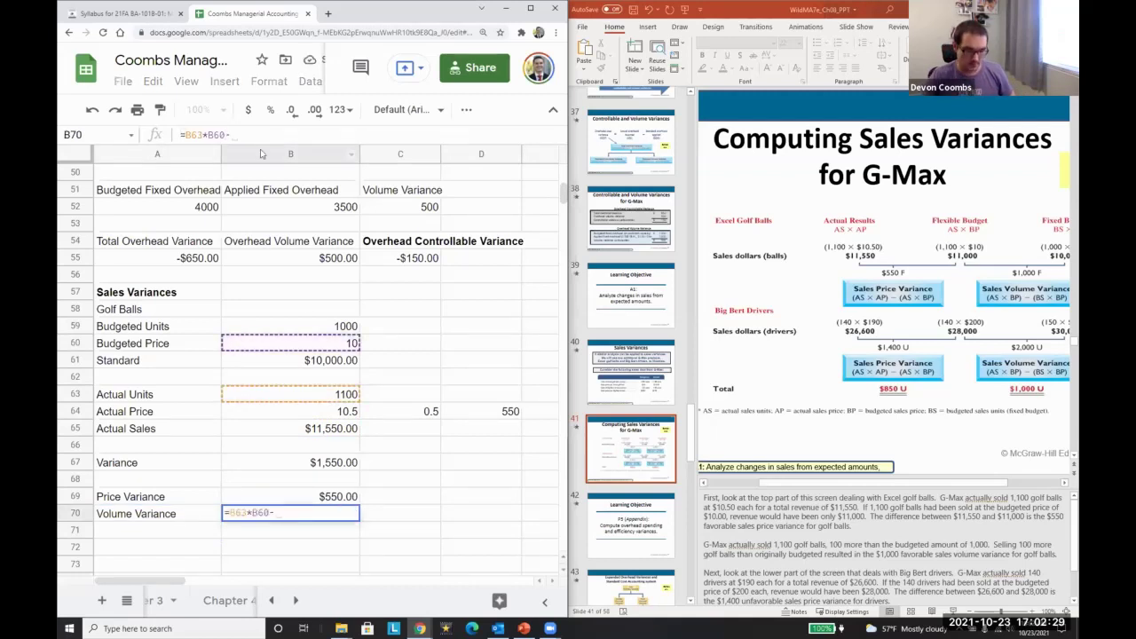
{"action": "left_click", "coordinate": [321, 361]}
{"action": "key", "text": "Return"}
{"action": "key", "text": "Up"}
{"action": "key", "text": "Right"}
{"action": "key", "text": "Left"}
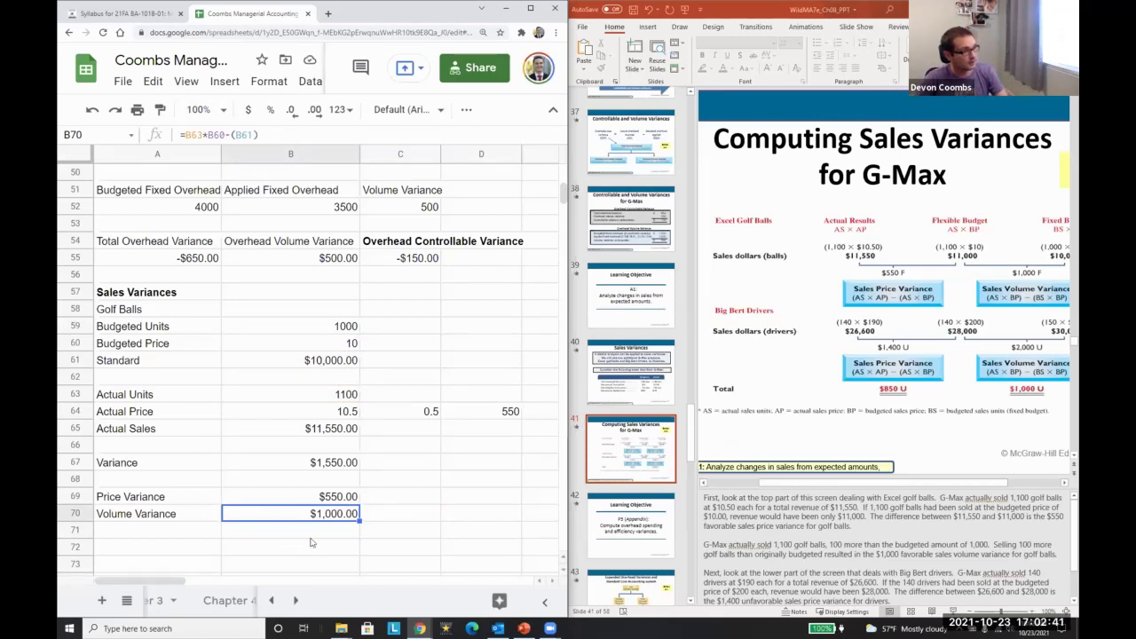
Examine the formulas behind the volume variance, overall variance, actual sales and price variance cells
{"action": "key", "text": "F2"}
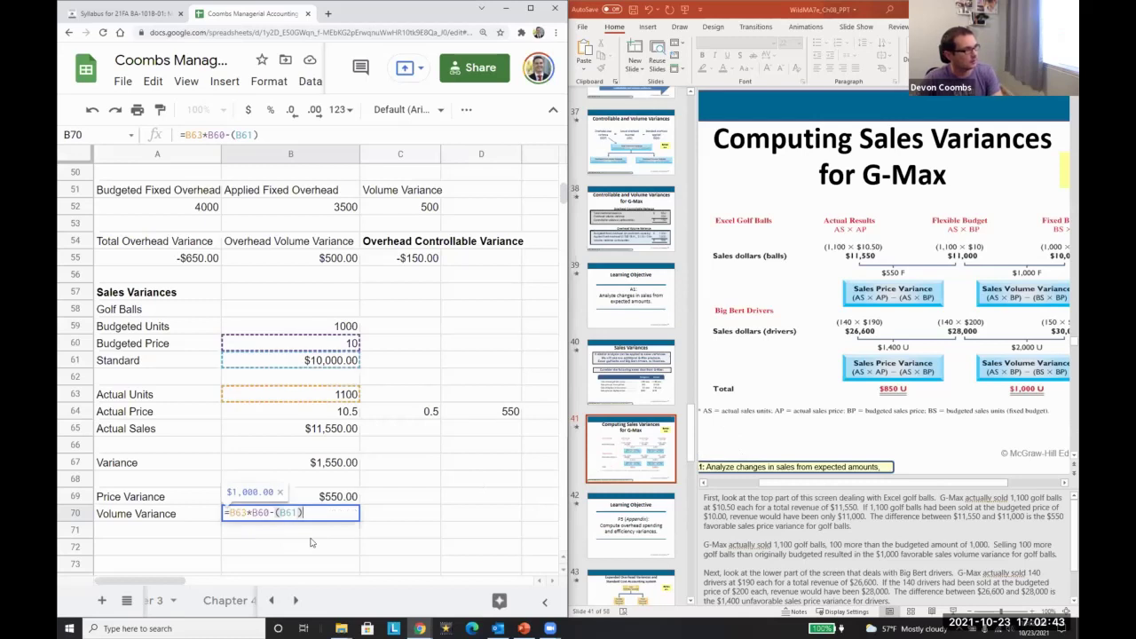
{"action": "key", "text": "Escape"}
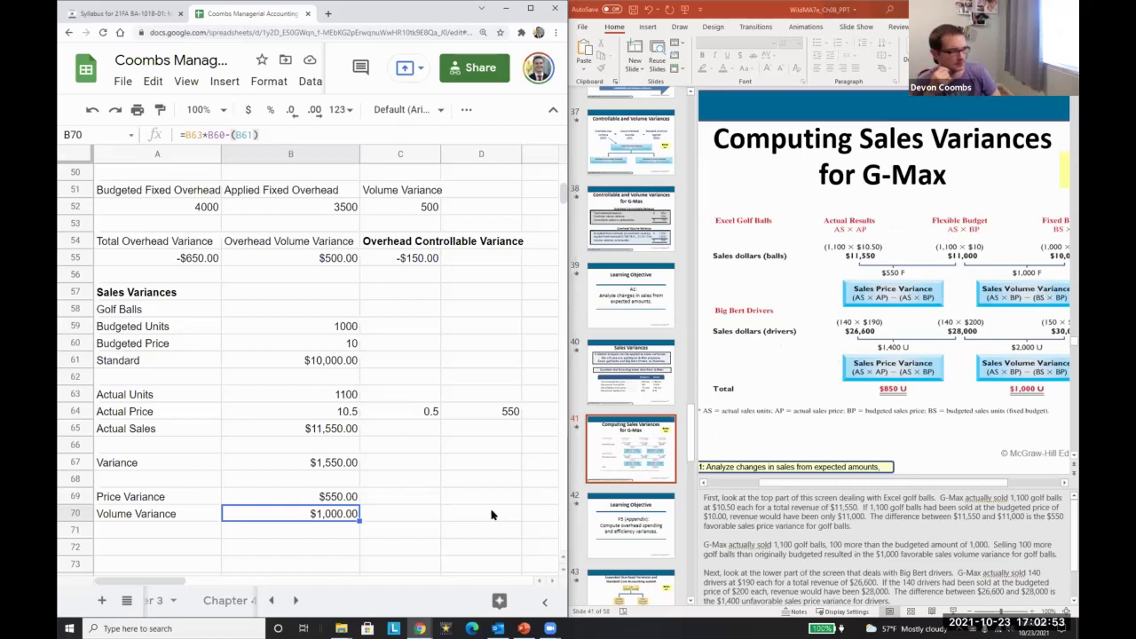
{"action": "scroll", "coordinate": [334, 478], "scroll_direction": "up", "scroll_amount": 1}
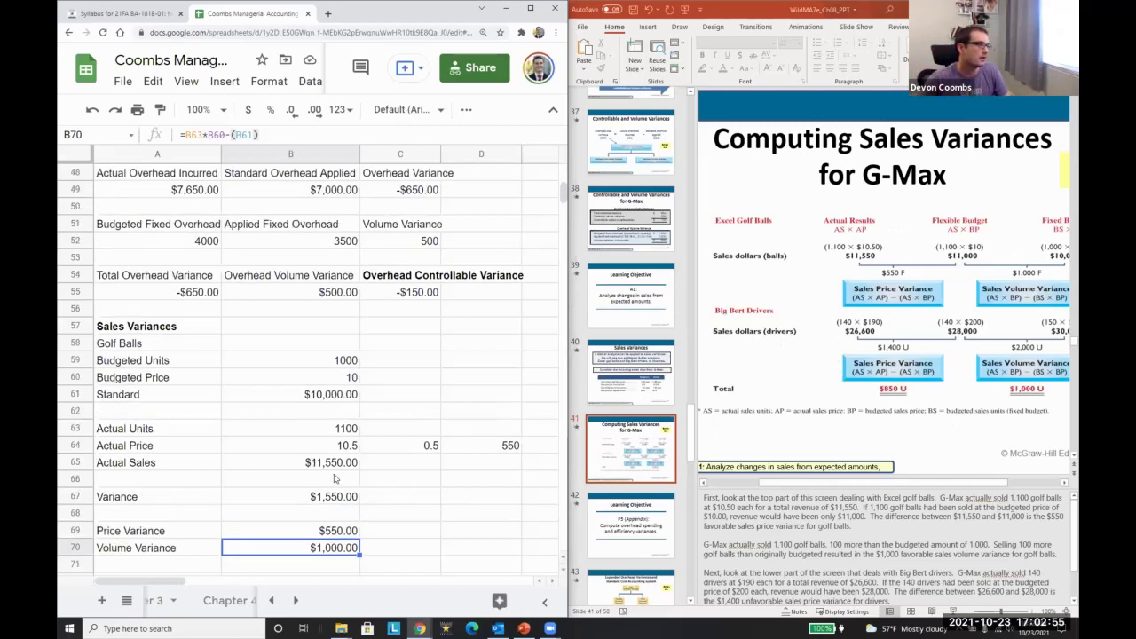
{"action": "scroll", "coordinate": [334, 479], "scroll_direction": "down", "scroll_amount": 1}
{"action": "key", "text": "Down"}
{"action": "key", "text": "Up"}
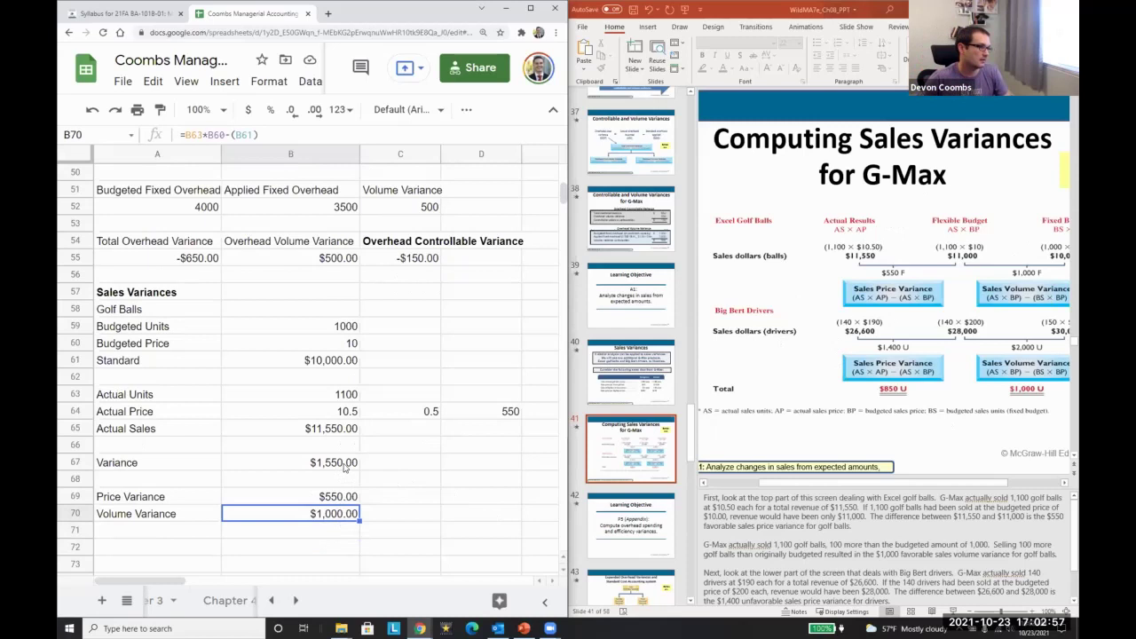
{"action": "left_click", "coordinate": [344, 469], "text": "ctrl"}
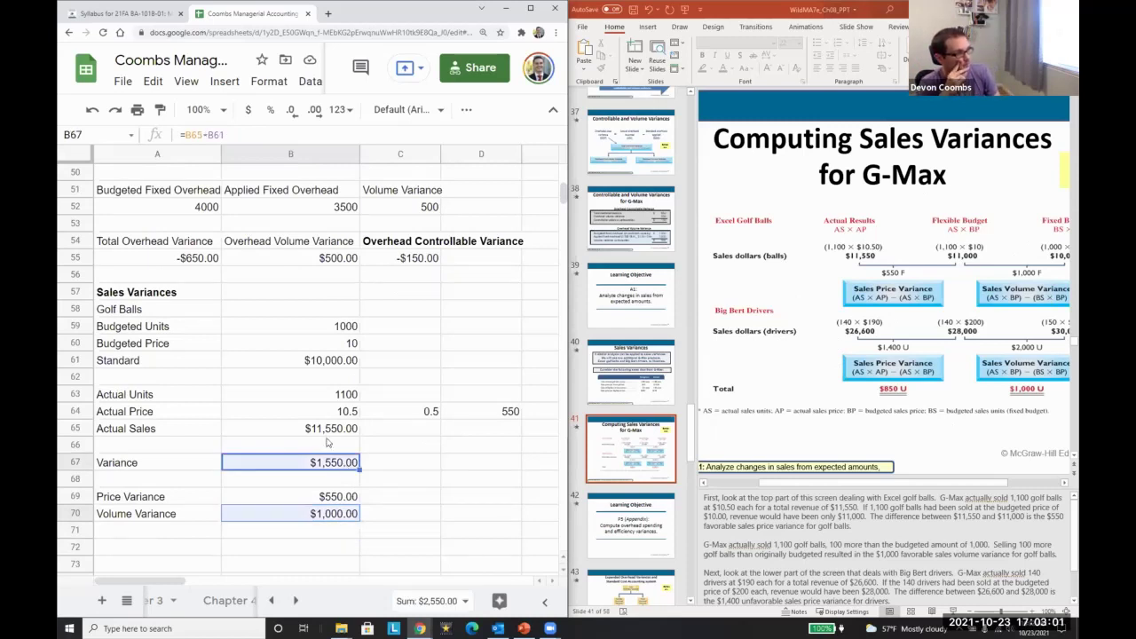
{"action": "scroll", "coordinate": [434, 472], "scroll_direction": "up", "scroll_amount": 3}
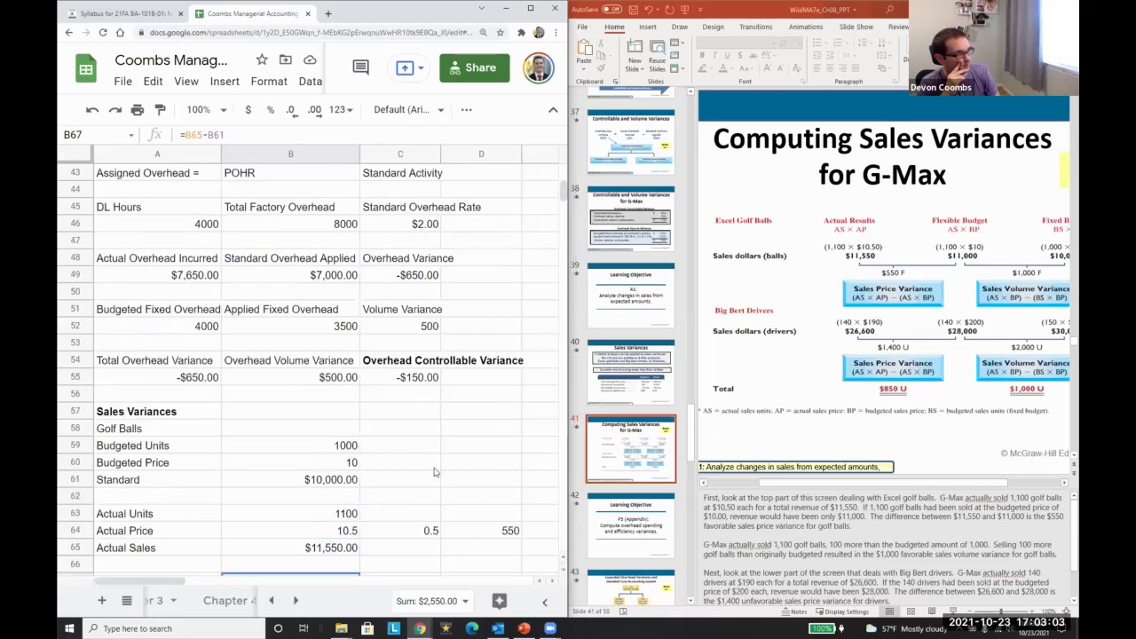
{"action": "scroll", "coordinate": [426, 406], "scroll_direction": "down", "scroll_amount": 3}
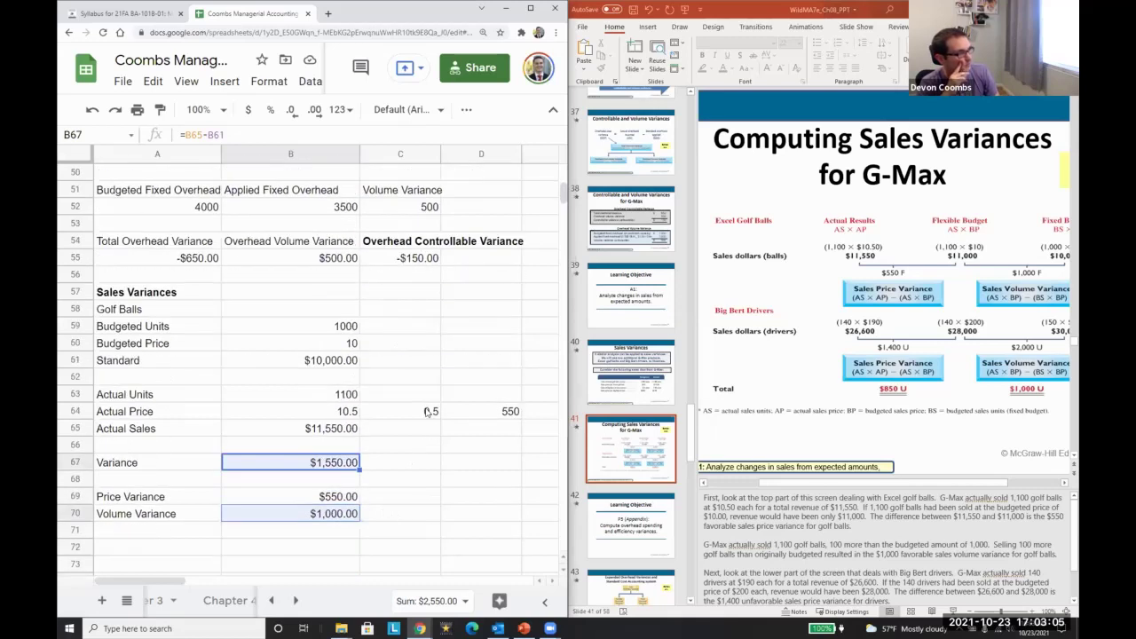
{"action": "left_click", "coordinate": [344, 430]}
{"action": "double_click", "coordinate": [344, 430]}
{"action": "key", "text": "Escape"}
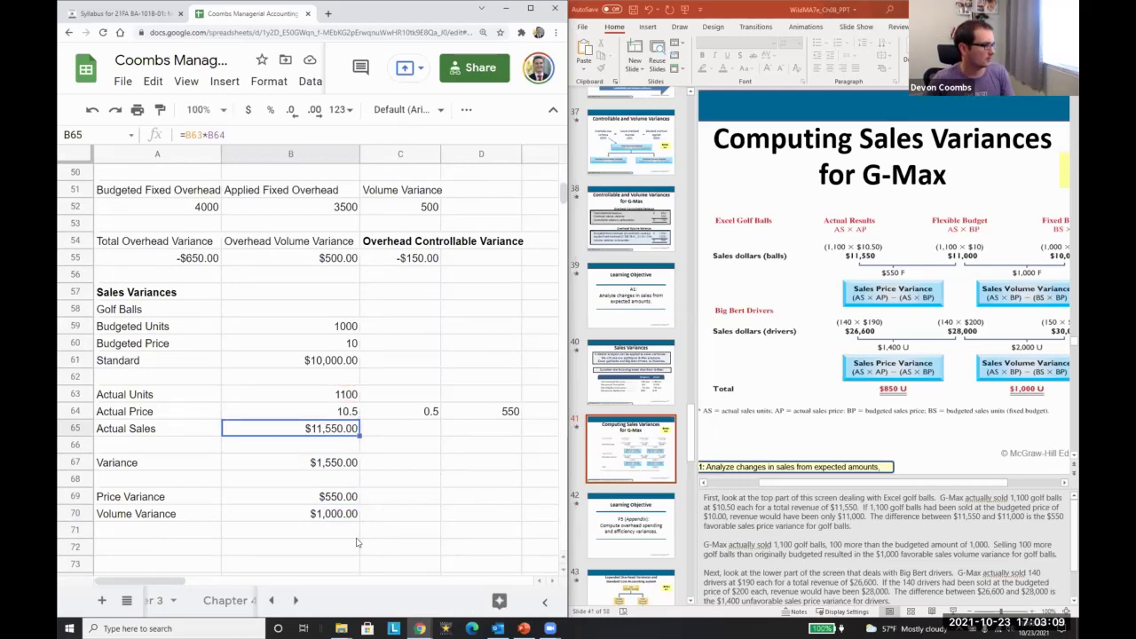
{"action": "key", "text": "Down"}
{"action": "key", "text": "Down"}
{"action": "key", "text": "Down"}
{"action": "key", "text": "Down"}
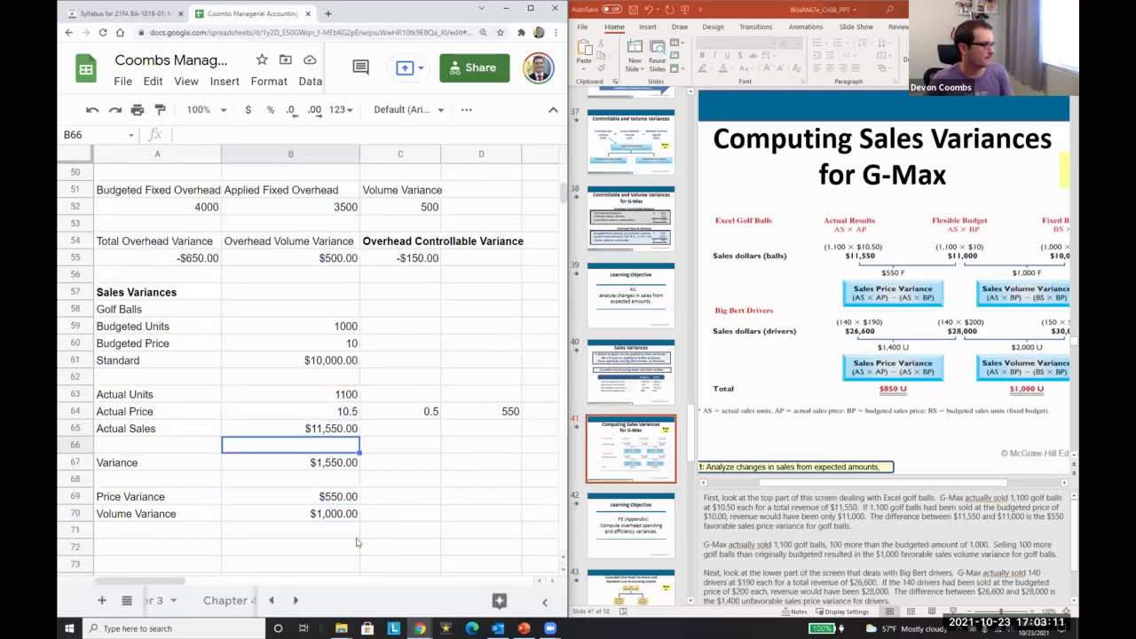
{"action": "key", "text": "Down"}
{"action": "key", "text": "Up"}
{"action": "key", "text": "F2"}
{"action": "key", "text": "Return"}
{"action": "key", "text": "F2"}
{"action": "key", "text": "Escape"}
Add the volume variance in B70 and the price variance in B69 with a formula in cell B71
{"action": "key", "text": "Down"}
{"action": "type", "text": "="}
{"action": "key", "text": "Up"}
{"action": "type", "text": "+"}
{"action": "key", "text": "Up"}
{"action": "key", "text": "Up"}
{"action": "key", "text": "shift+Tab"}
Label the sum row in cell A71 as Total Variance
{"action": "type", "text": "Tot"}
{"action": "key", "text": "BackSpace"}
{"action": "type", "text": "otal "}
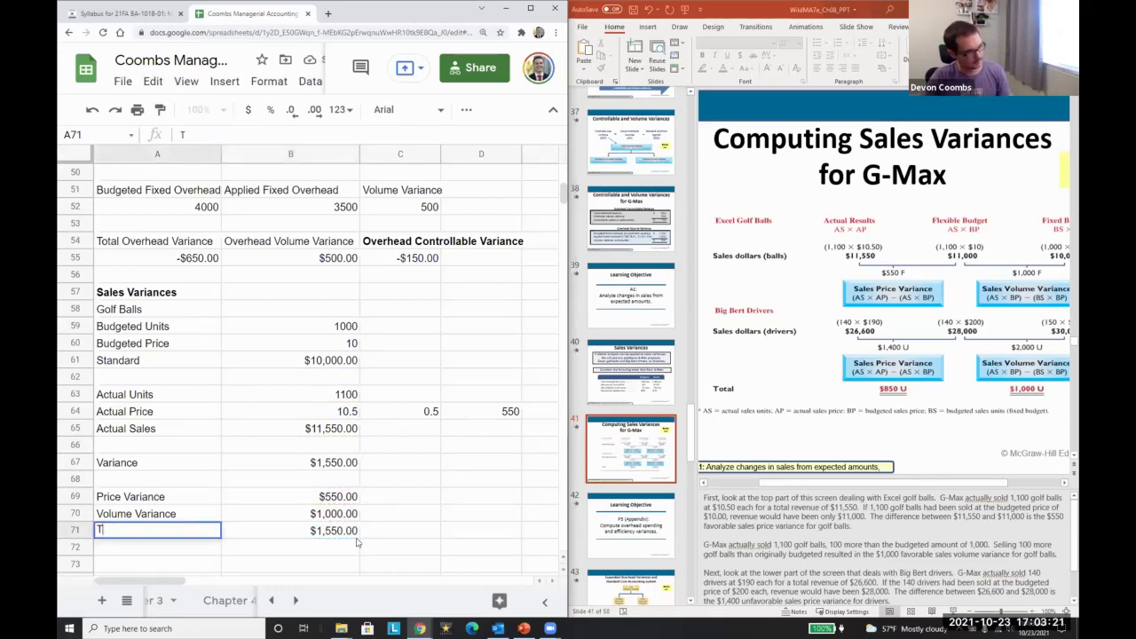
{"action": "type", "text": "Variance"}
{"action": "key", "text": "Tab"}
Subtract the overall variance in B67 from the total variance in B71 with a formula in cell B73
{"action": "key", "text": "Down"}
{"action": "key", "text": "Down"}
{"action": "type", "text": "="}
{"action": "key", "text": "Up"}
{"action": "key", "text": "Up"}
{"action": "type", "text": "-"}
{"action": "key", "text": "Up"}
{"action": "key", "text": "Up"}
{"action": "key", "text": "Up"}
{"action": "key", "text": "Up"}
{"action": "key", "text": "Up"}
{"action": "key", "text": "Up"}
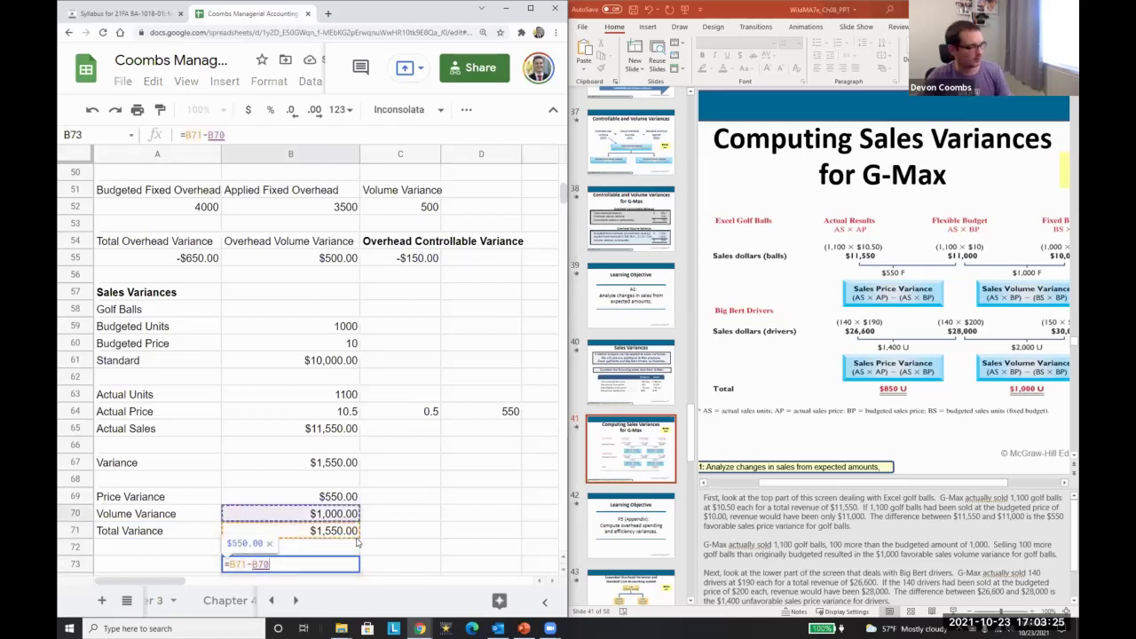
{"action": "key", "text": "Return"}
Label the comparison row in cell A73 as Check
{"action": "key", "text": "Up"}
{"action": "key", "text": "Left"}
{"action": "type", "text": "Check"}
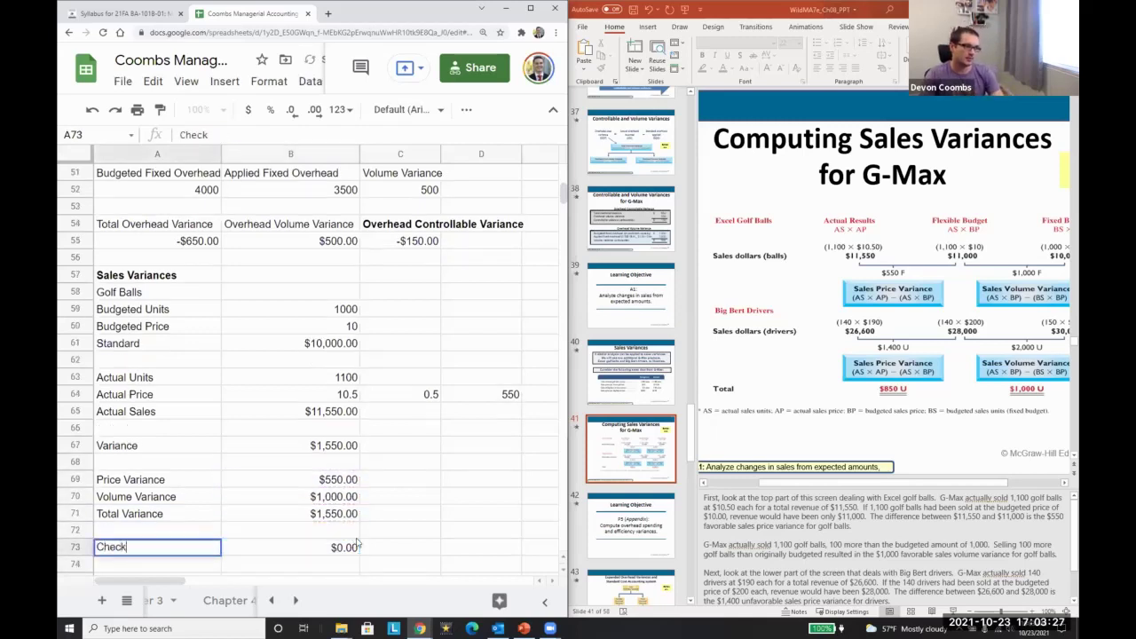
{"action": "key", "text": "Return"}
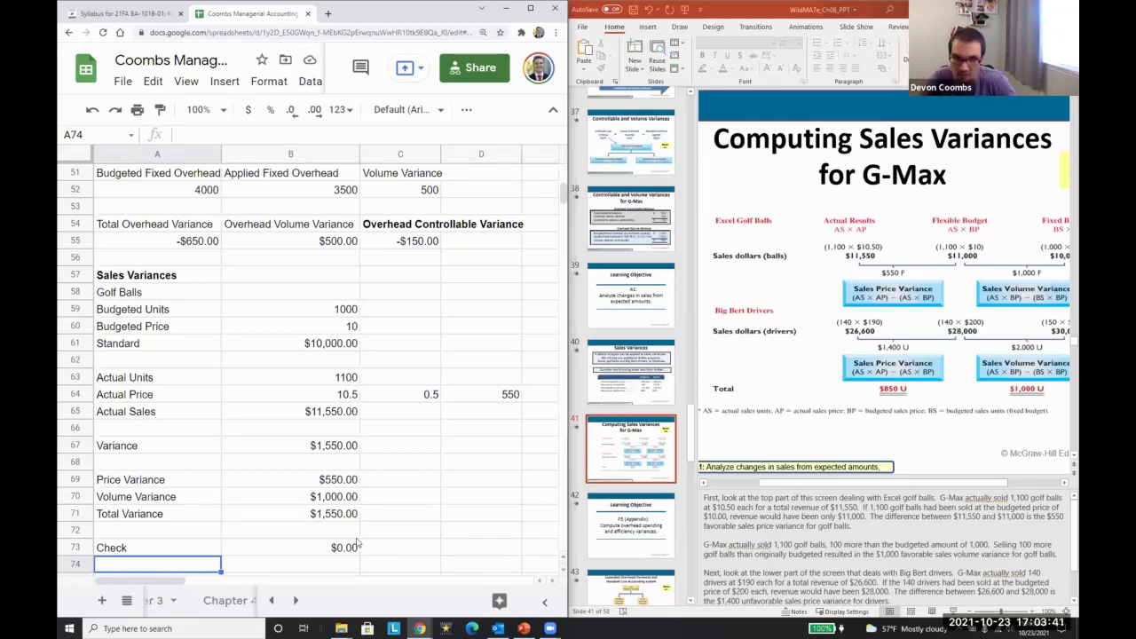
Review the price, volume and total variance rows against the overall variance in B67
{"action": "key", "text": "Right"}
{"action": "key", "text": "Up"}
{"action": "key", "text": "Up"}
{"action": "key", "text": "Up"}
{"action": "key", "text": "Left"}
{"action": "key", "text": "Up"}
{"action": "key", "text": "Up"}
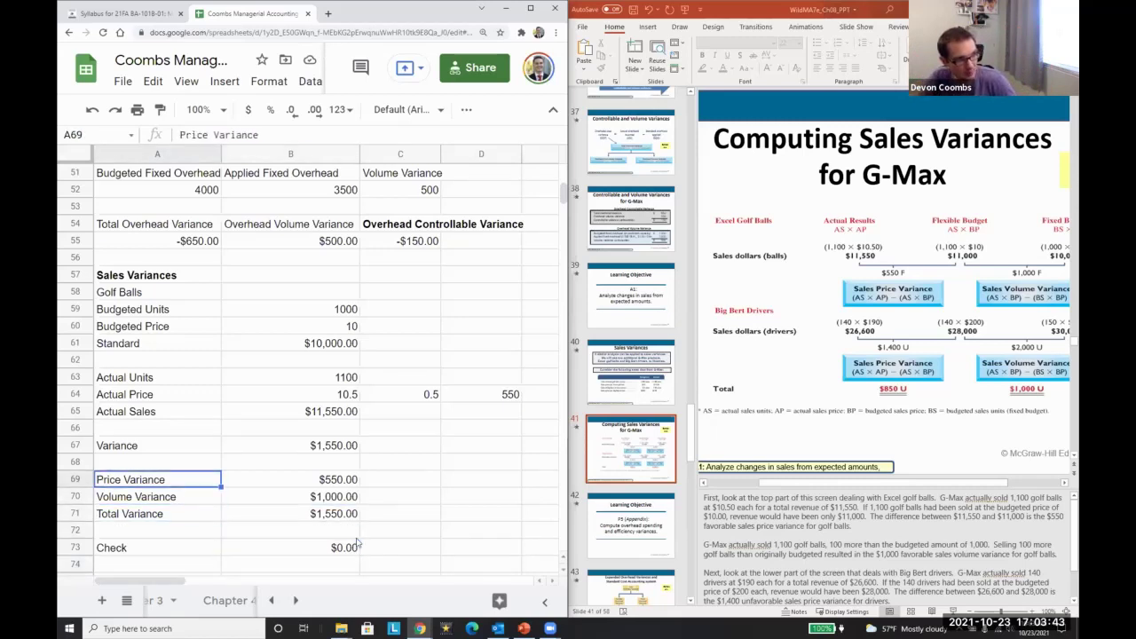
{"action": "key", "text": "Right"}
{"action": "key", "text": "Down"}
{"action": "key", "text": "Up"}
{"action": "key", "text": "Up"}
{"action": "key", "text": "Up"}
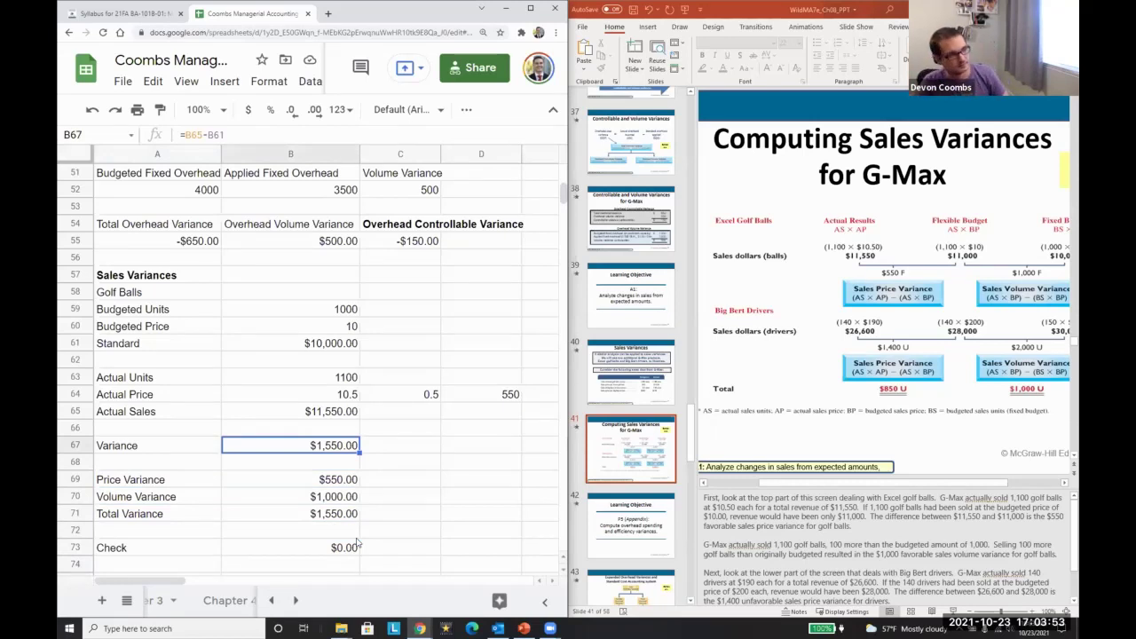
Switch to PowerPoint, maximize its window, look through the remaining slides and show slide 43 on expanded overhead variances
{"action": "left_click", "coordinate": [635, 533]}
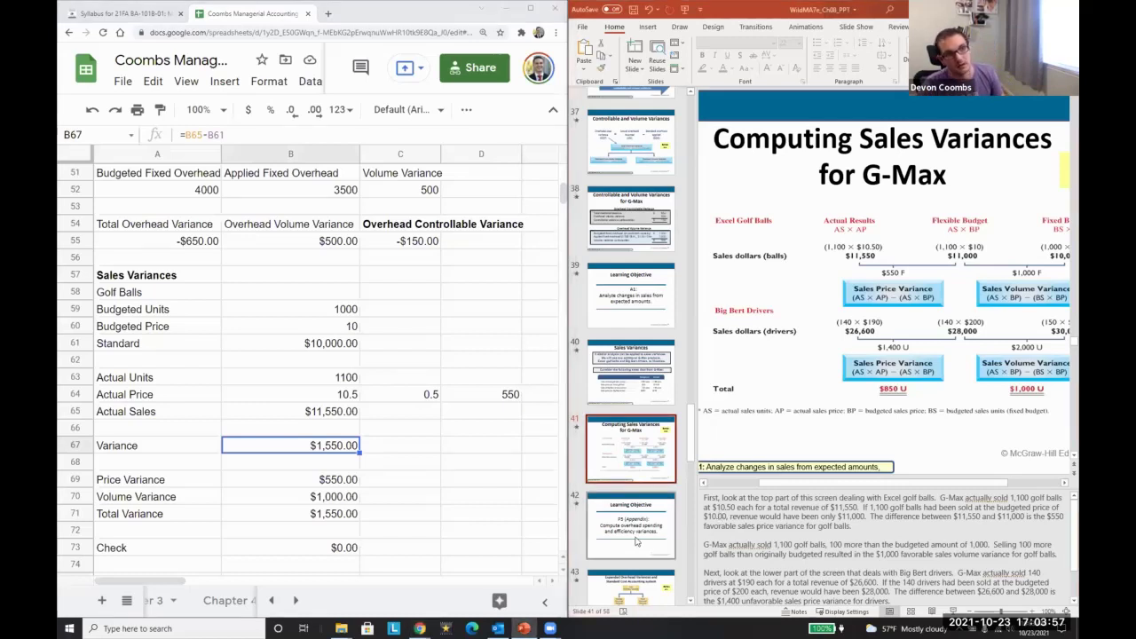
{"action": "double_click", "coordinate": [738, 9]}
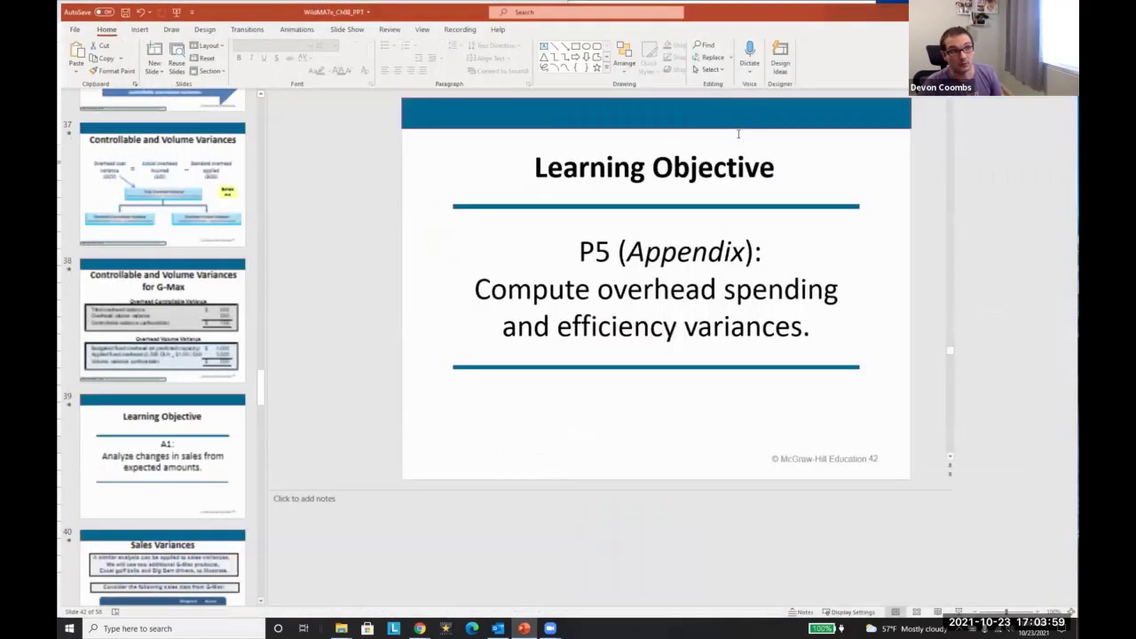
{"action": "scroll", "coordinate": [173, 508], "scroll_direction": "down", "scroll_amount": 4}
{"action": "scroll", "coordinate": [173, 509], "scroll_direction": "down", "scroll_amount": 10}
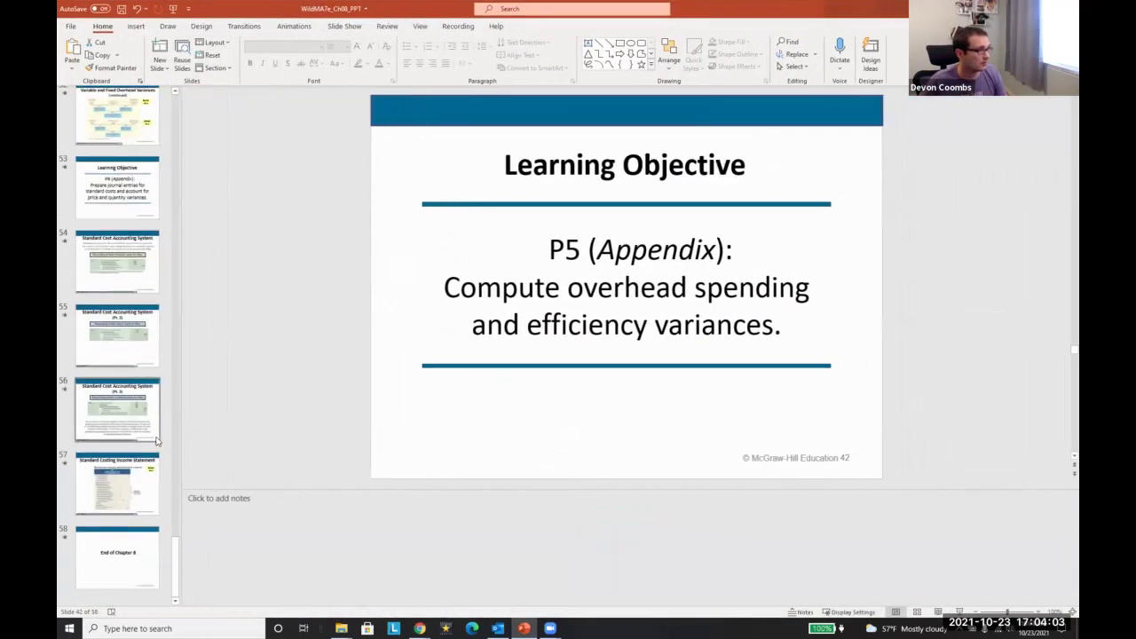
{"action": "key", "text": "Down"}
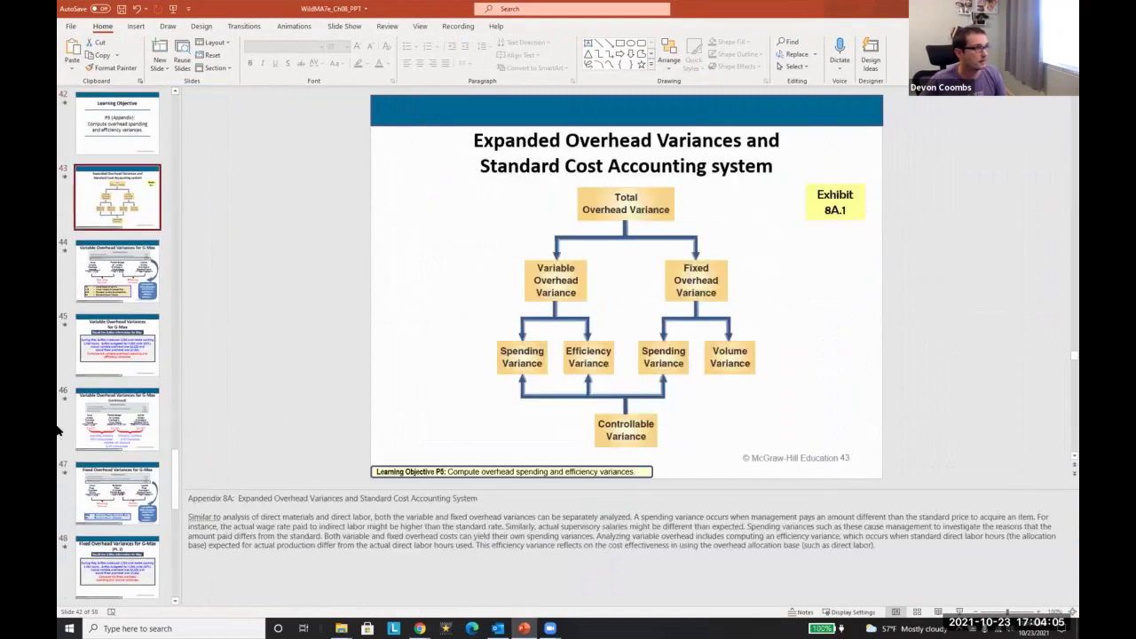